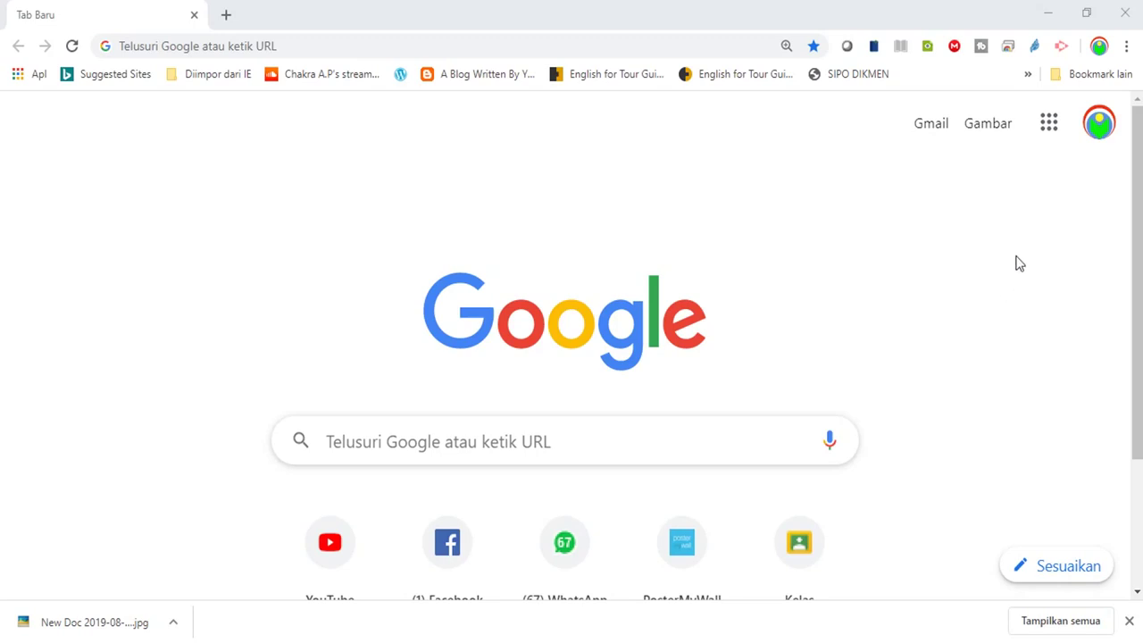
Switch from Google search to Google Drive through the Google apps menu
left_click(1049, 124)
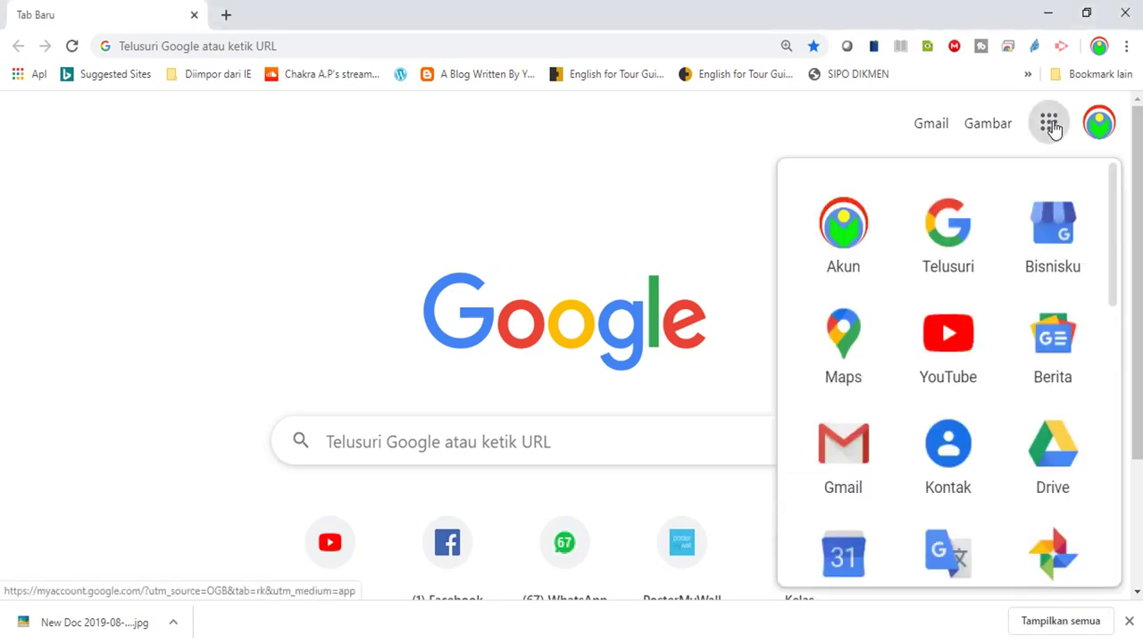
left_click(1046, 457)
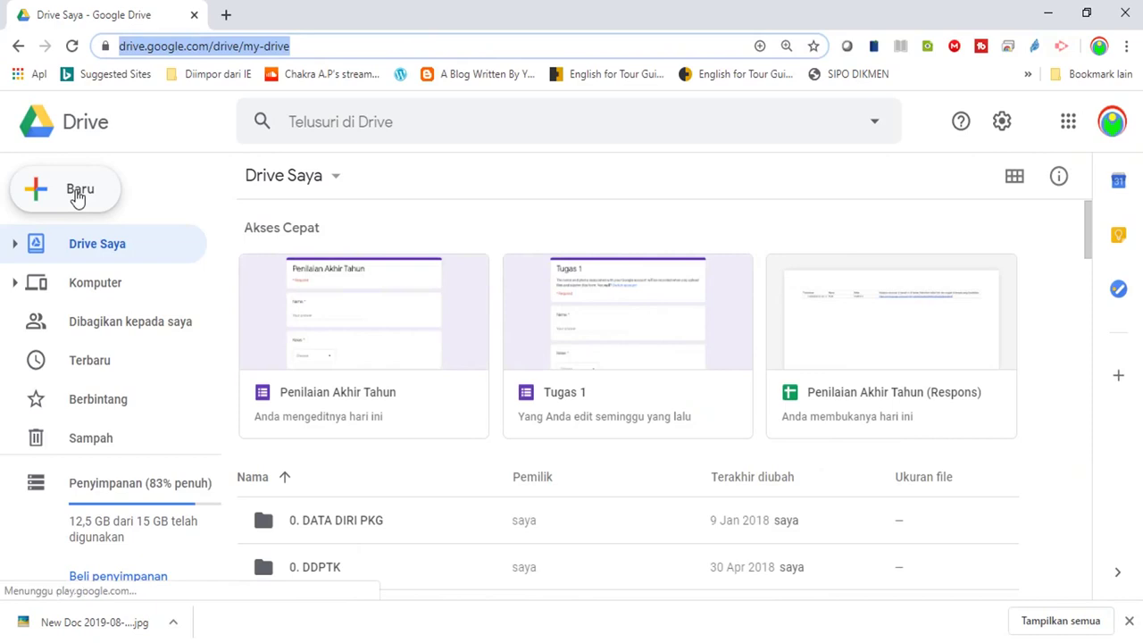
Create a folder named PENILAIAN AKHIR TAHUN in My Drive and open it
left_click(77, 196)
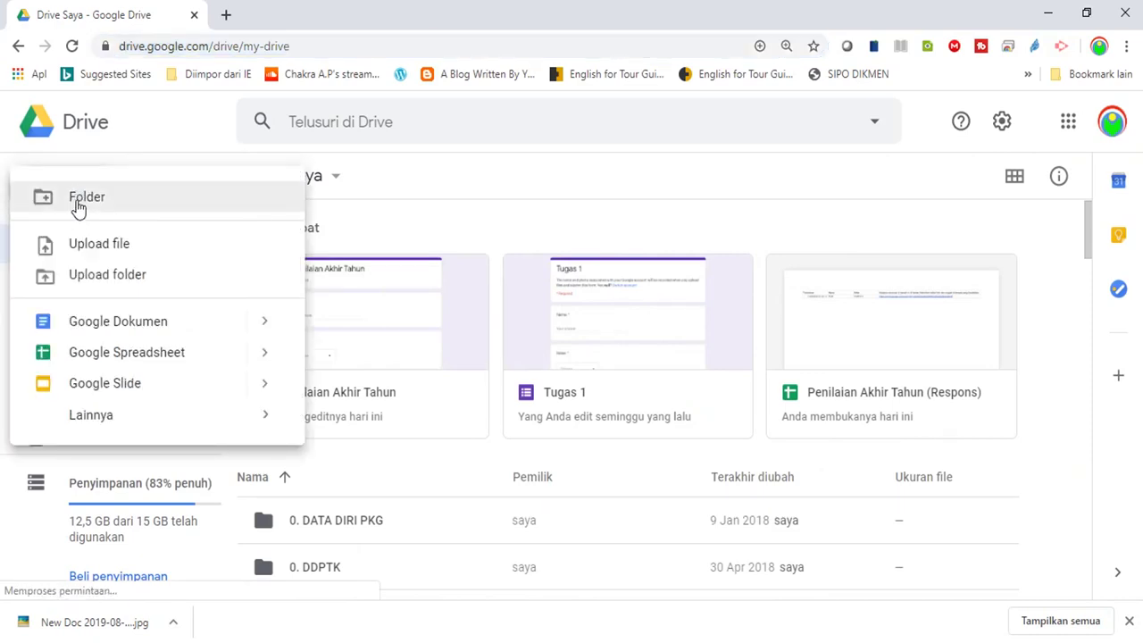
left_click(77, 204)
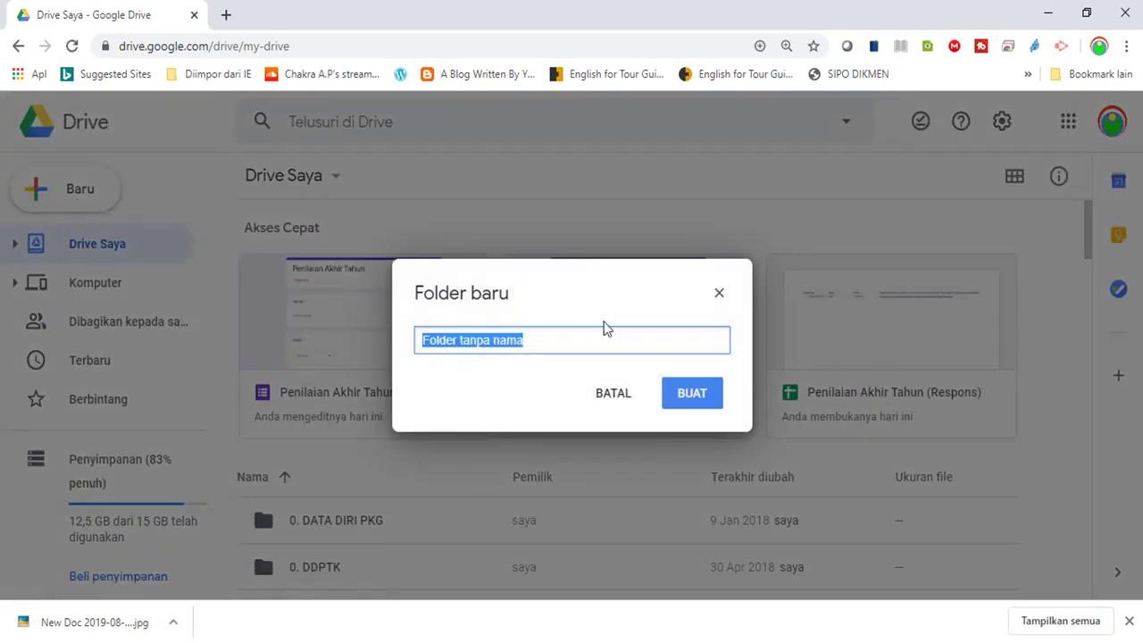
type("PEN")
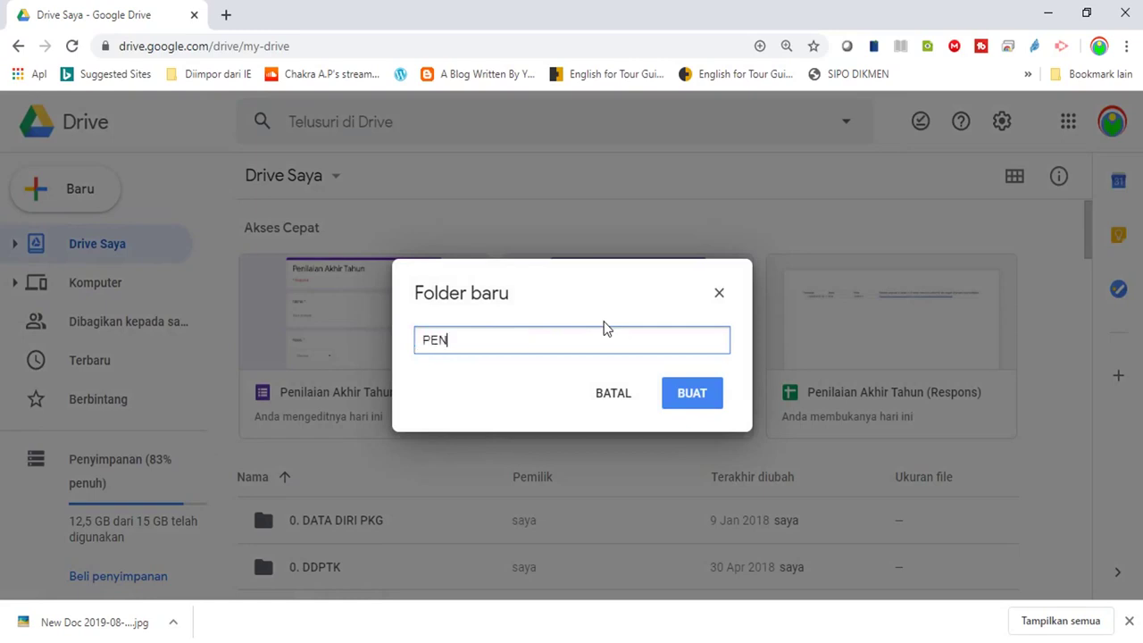
type("ILAIAN AKHIR TAHUN")
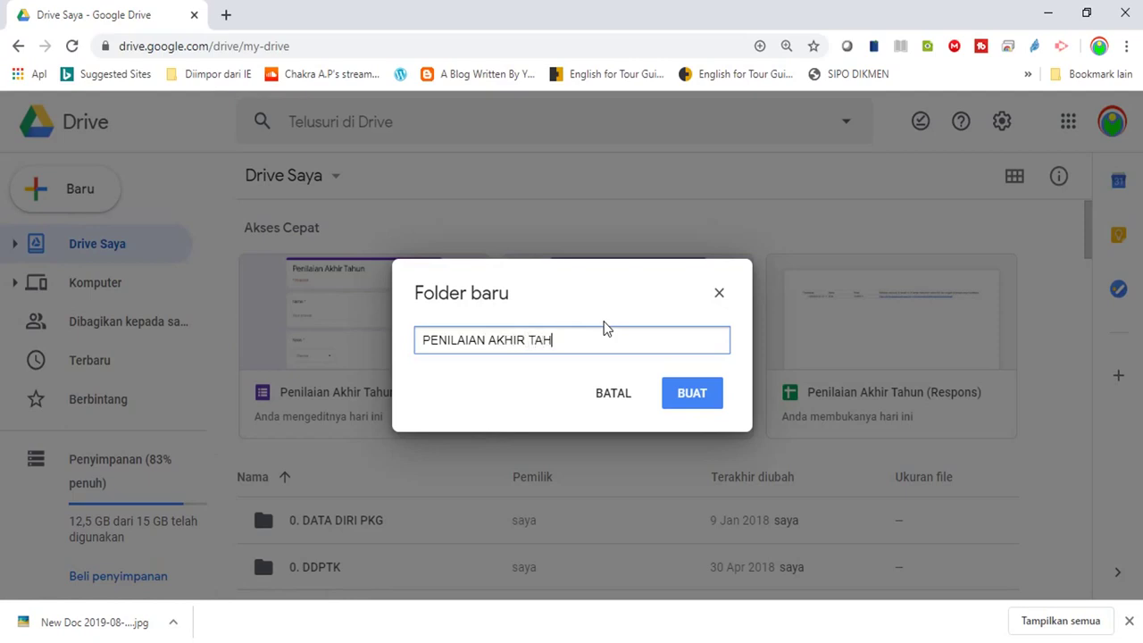
left_click(695, 396)
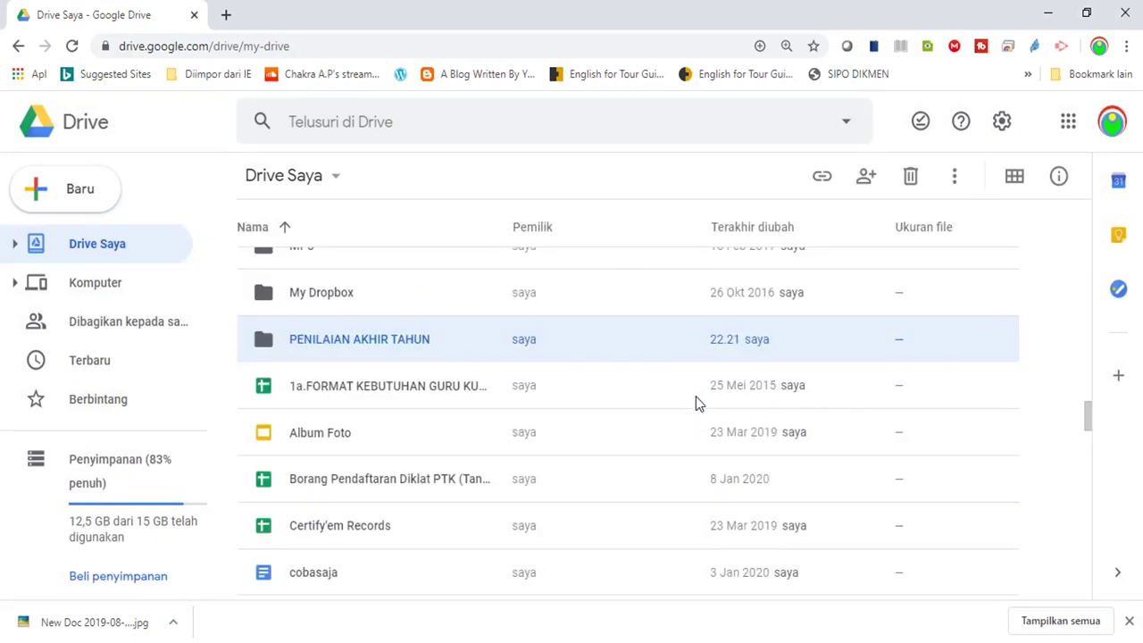
double_click(375, 354)
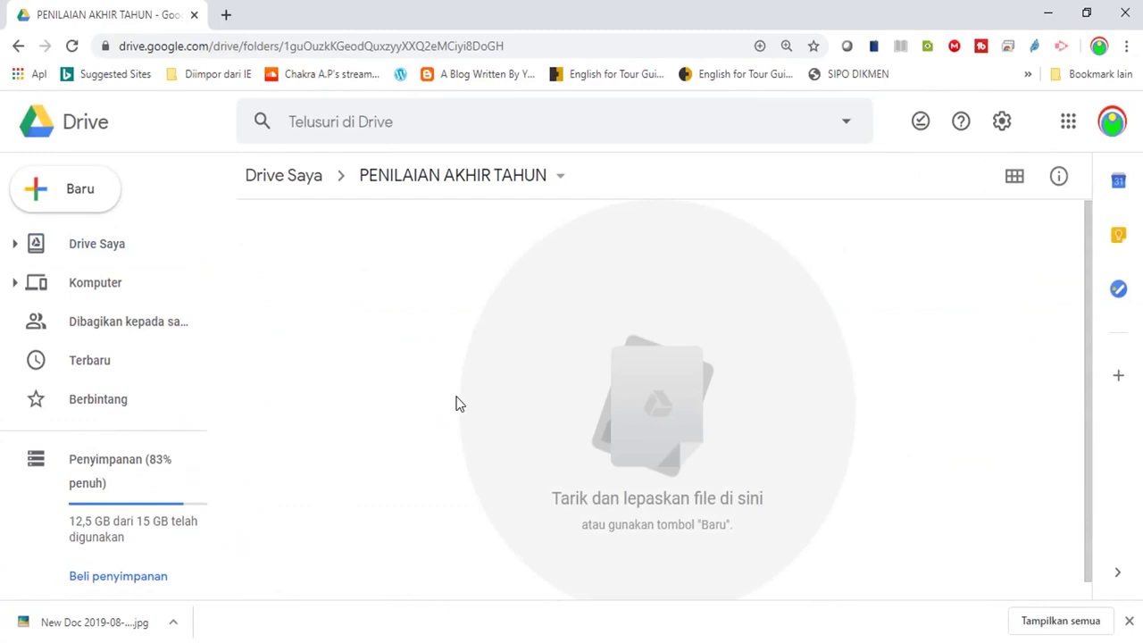
Create a new Google Form inside the PENILAIAN AKHIR TAHUN folder
right_click(404, 320)
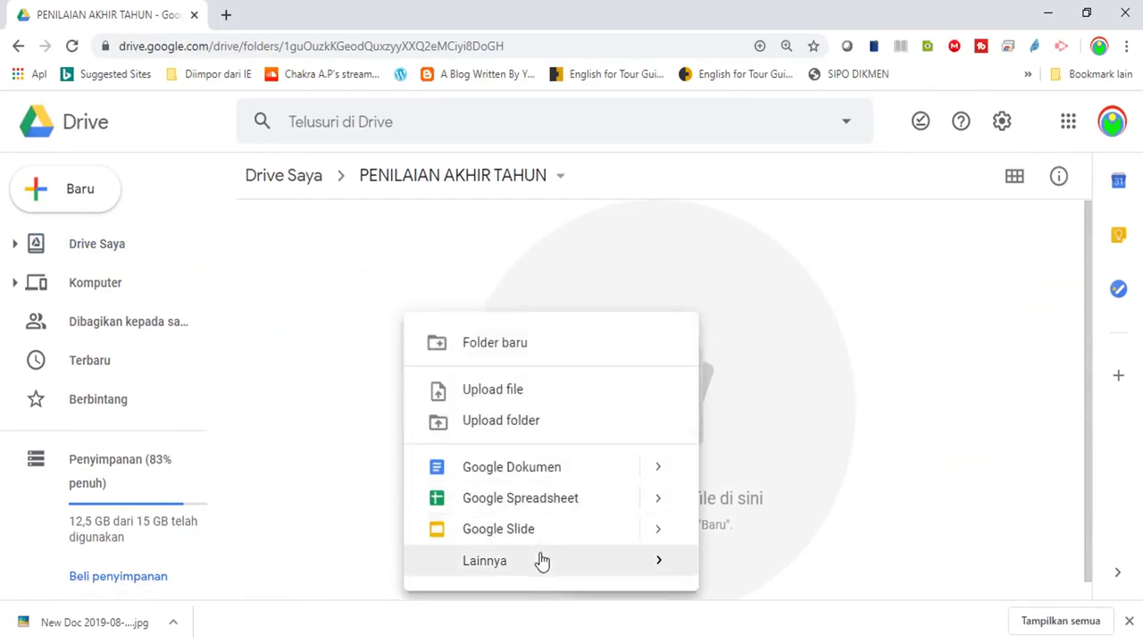
mouse_move(541, 560)
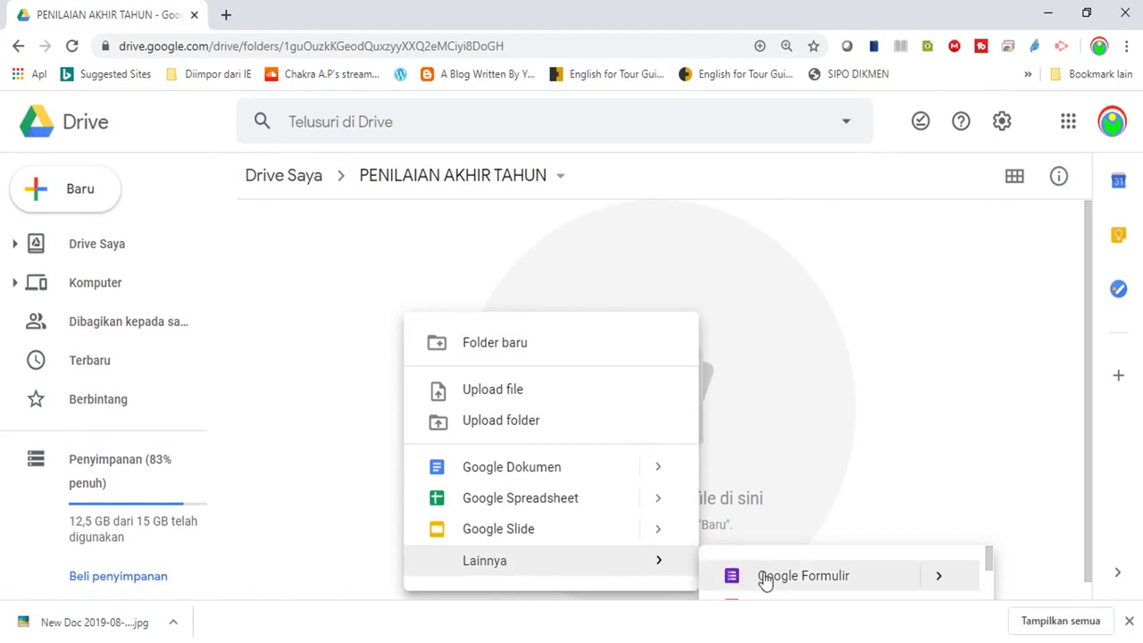
left_click(765, 578)
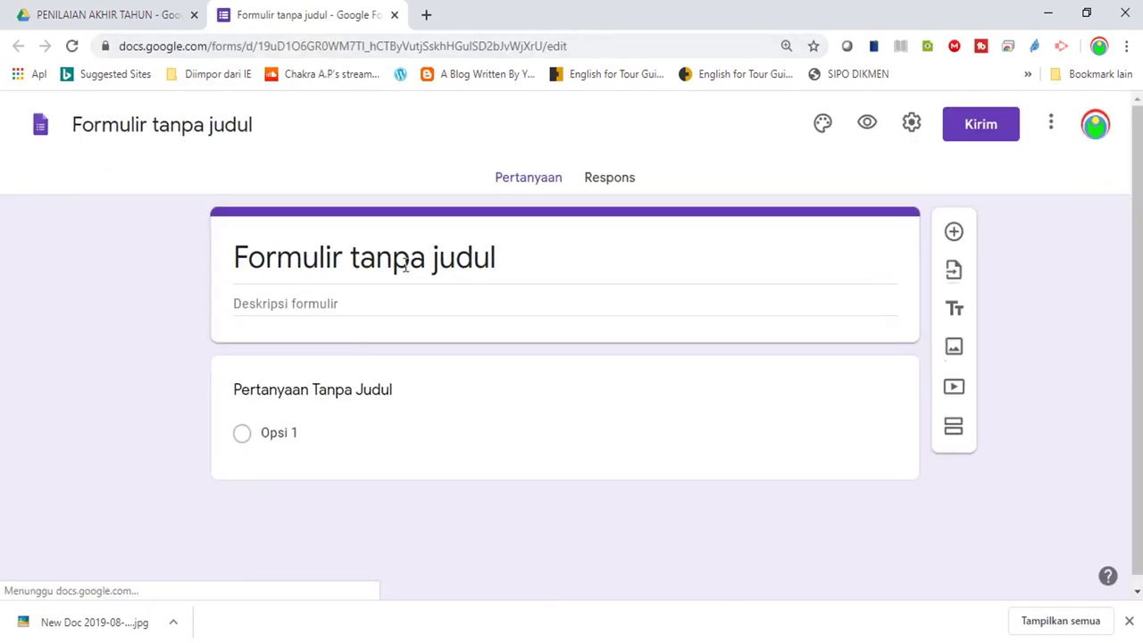
Title the form and its file PAT MATEMATIKA UMUM, and name the first question Nama
type("PAT")
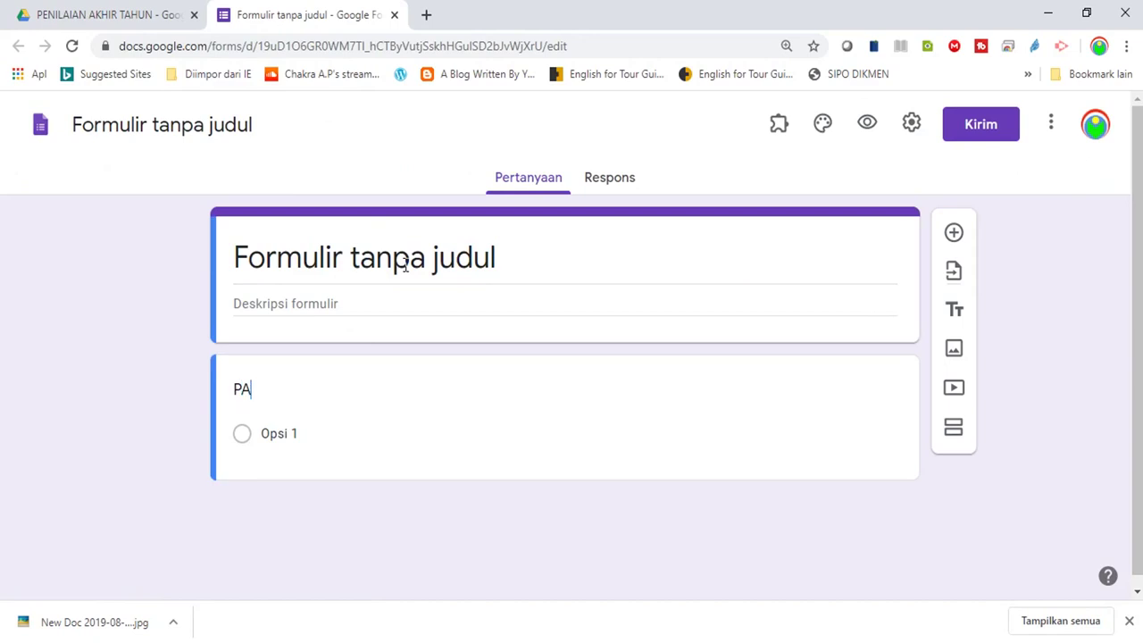
left_click(466, 255)
type("PAT")
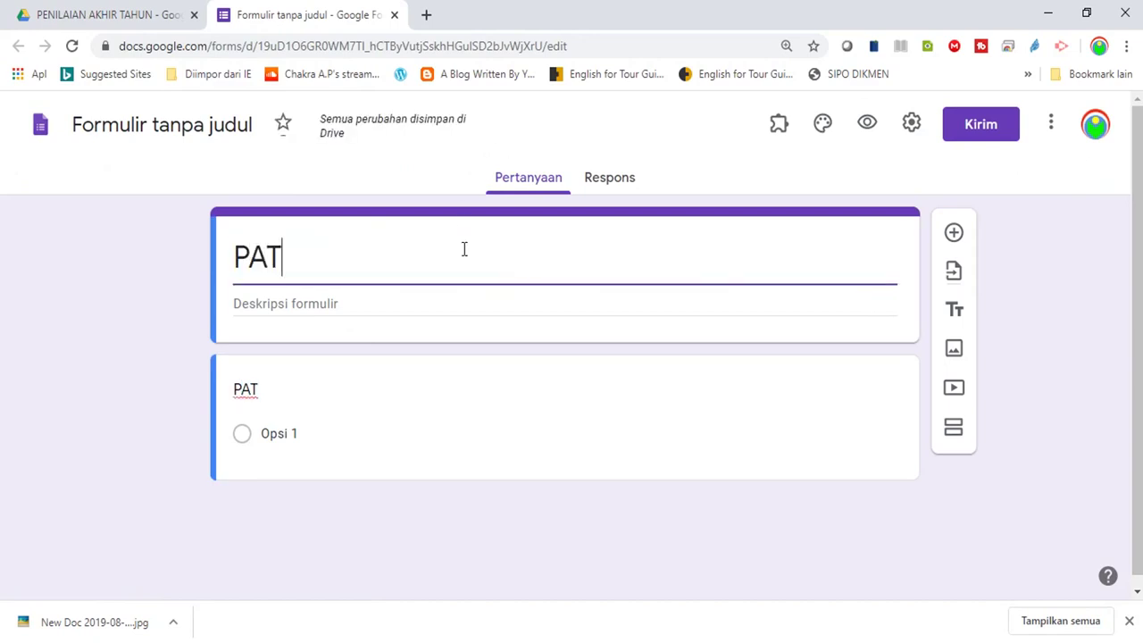
type(" MATEMATIK")
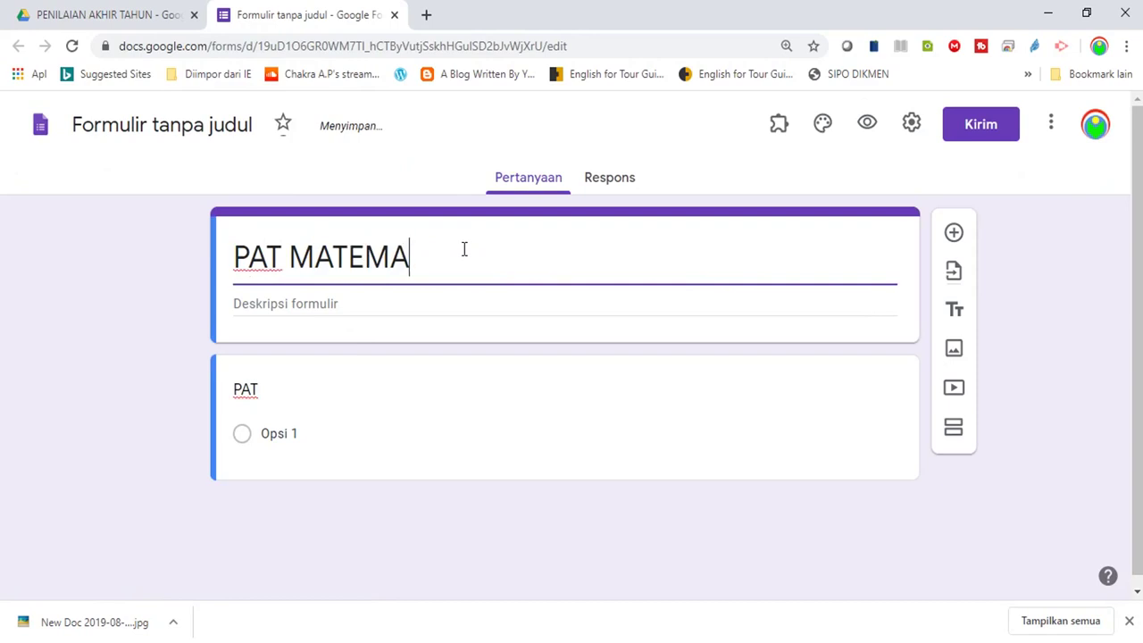
type("A UMUM")
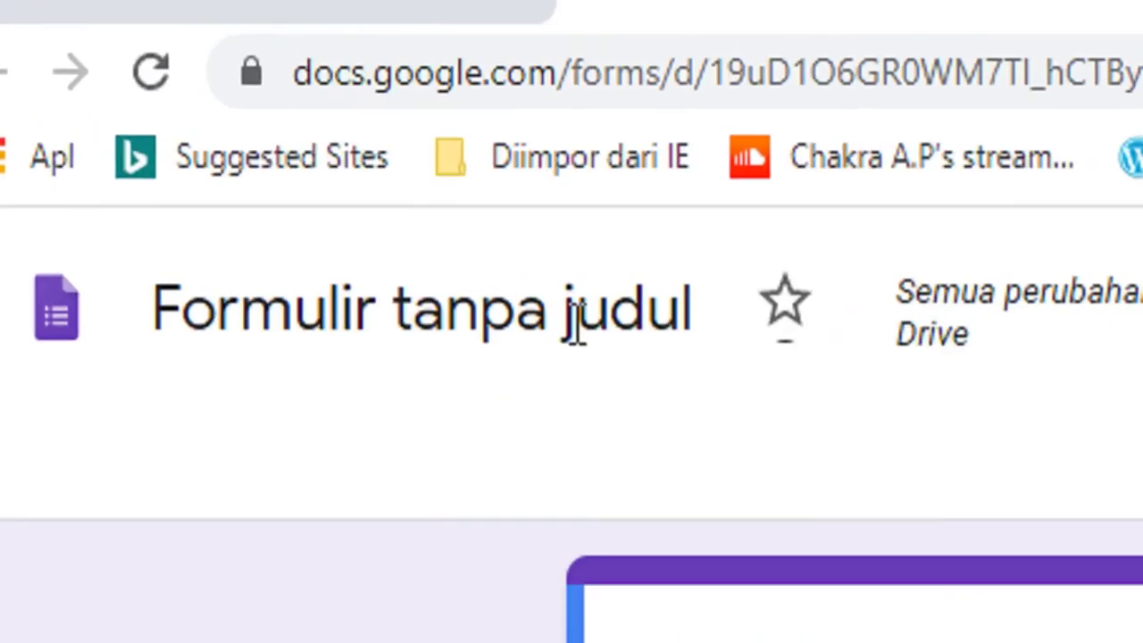
left_click(576, 326)
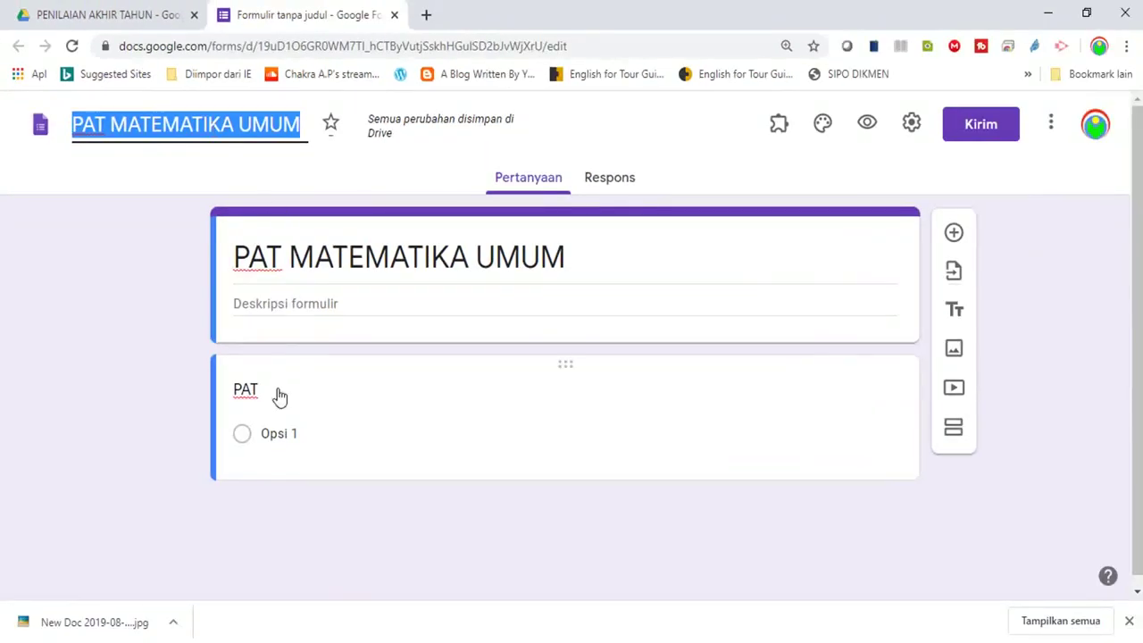
left_click(278, 393)
type("Nama")
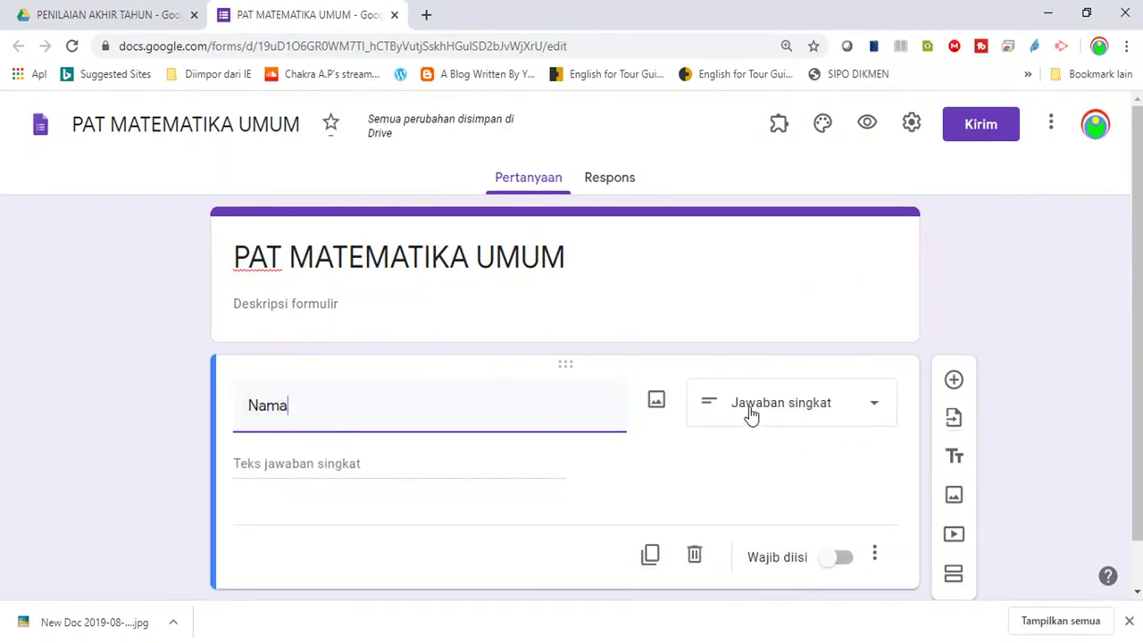
Make Nama required and add a drop-down question titled Kelas
left_click(833, 559)
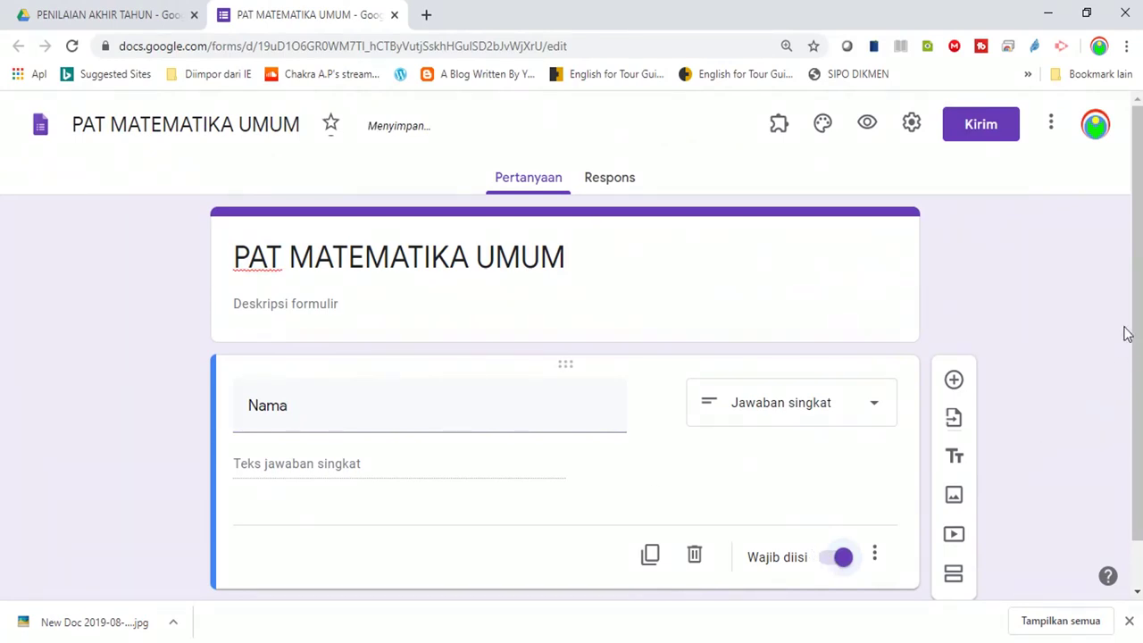
left_click_drag(1138, 319, 1138, 396)
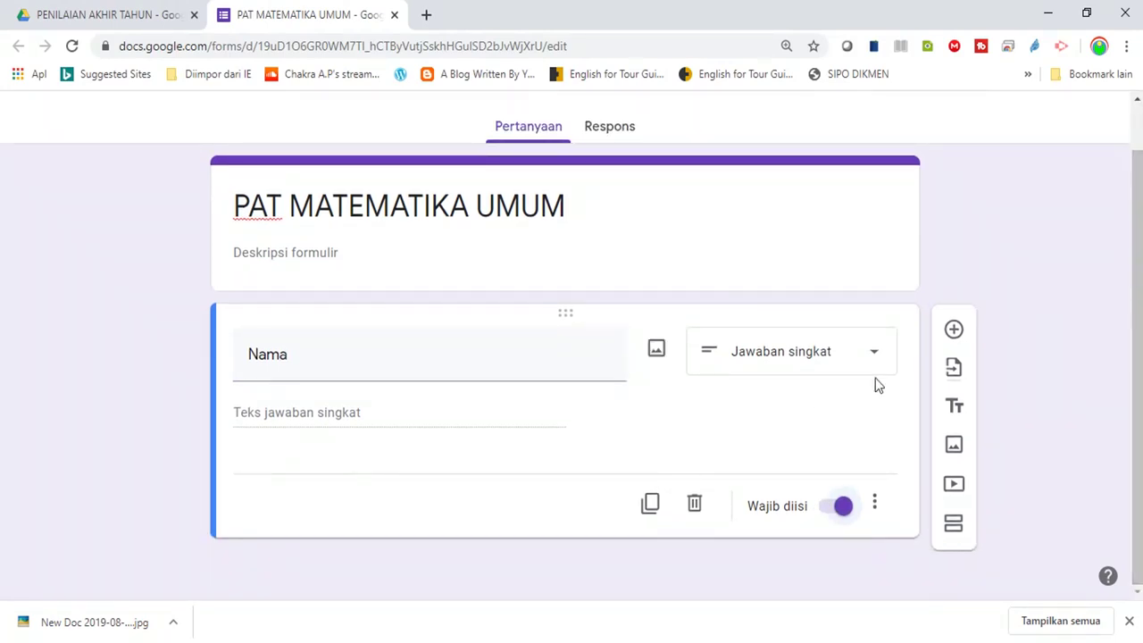
left_click(954, 331)
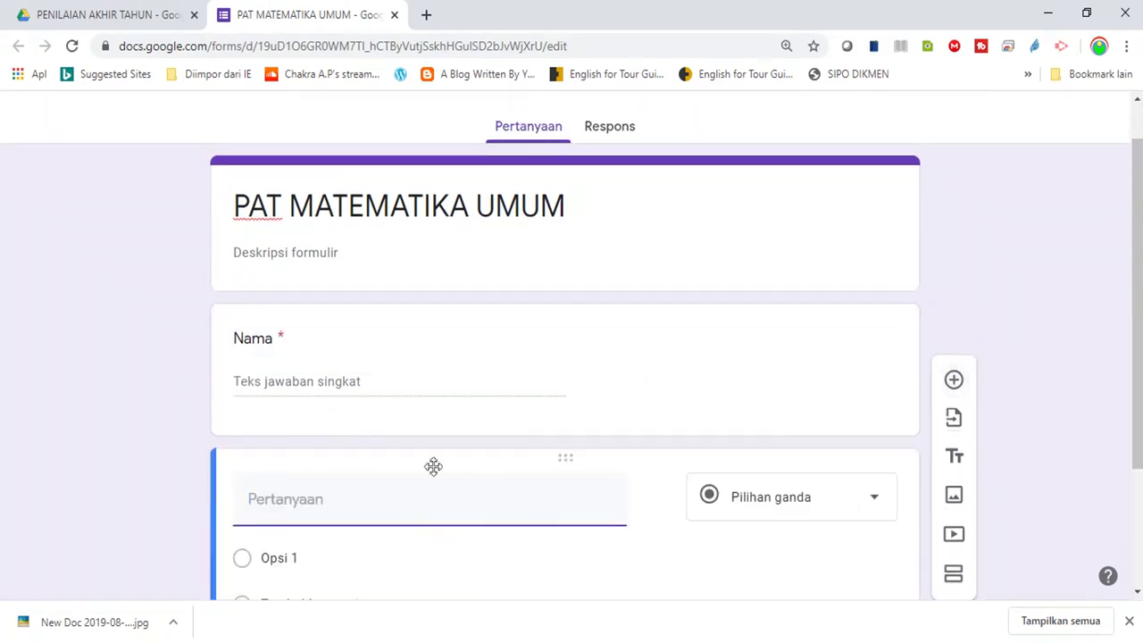
type("Kelas")
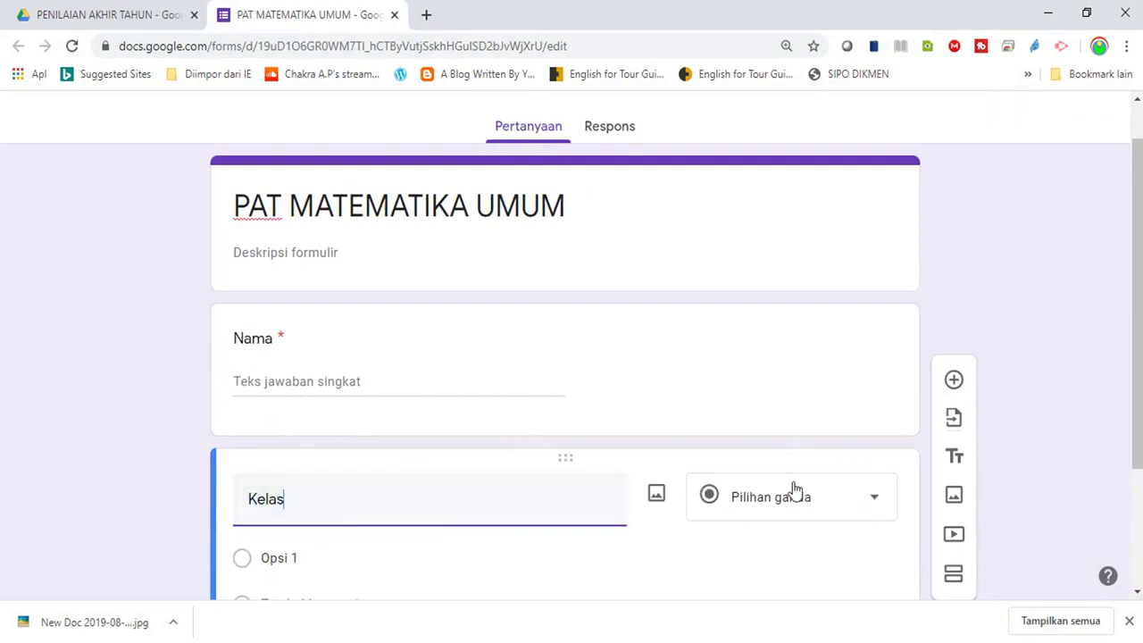
left_click(869, 497)
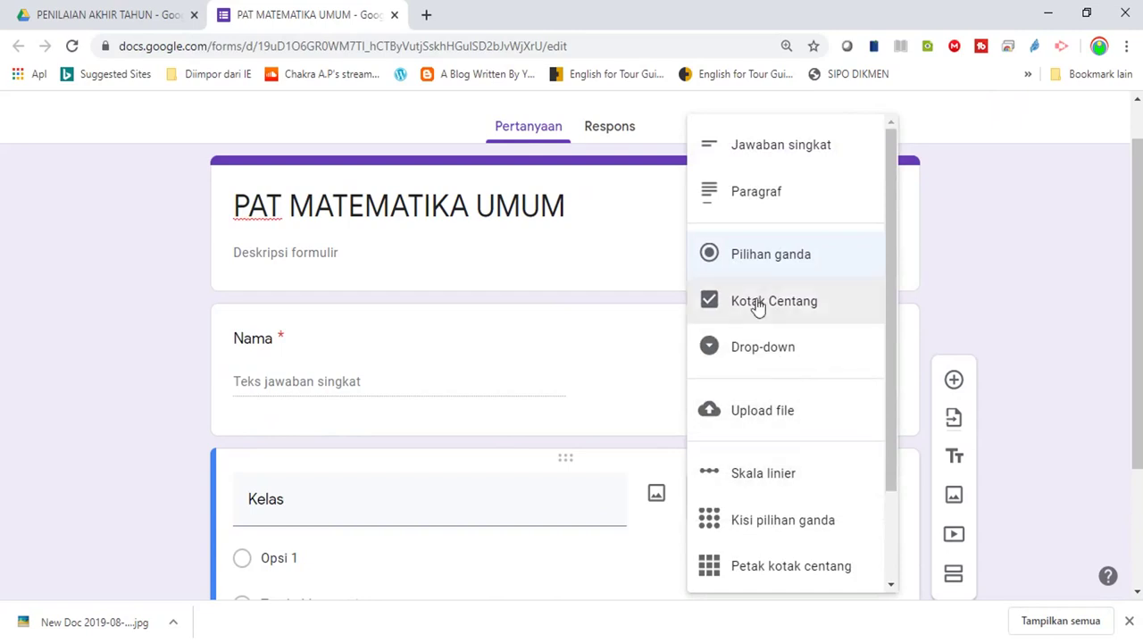
left_click(753, 355)
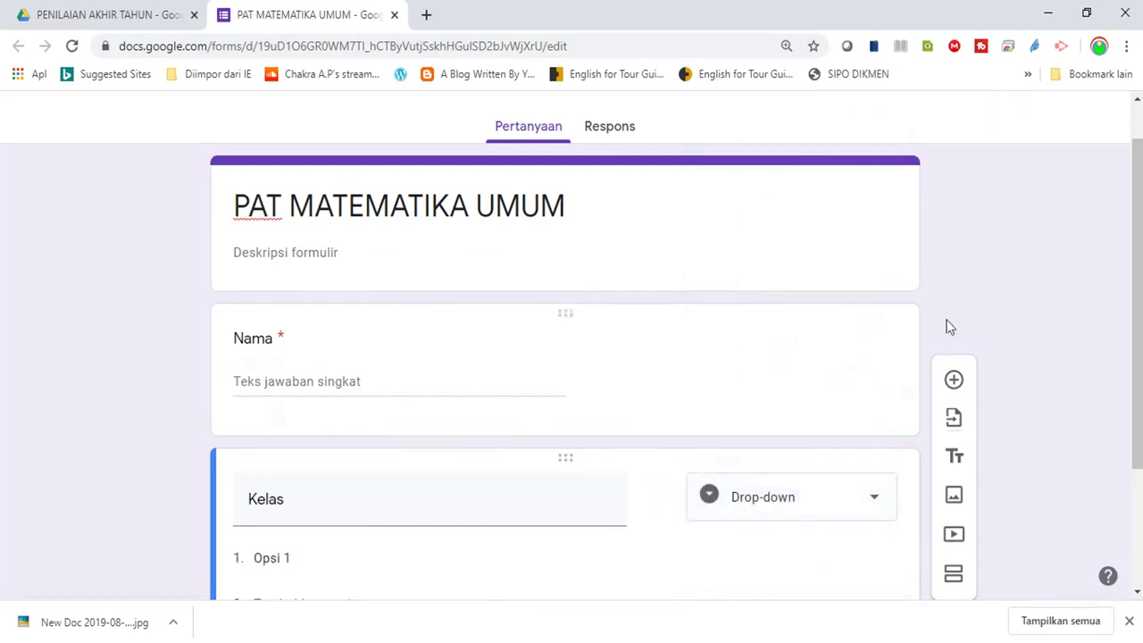
Give Kelas the options X MIPA 1 and X MIPA 2, and make it required
left_click_drag(1137, 304, 1136, 419)
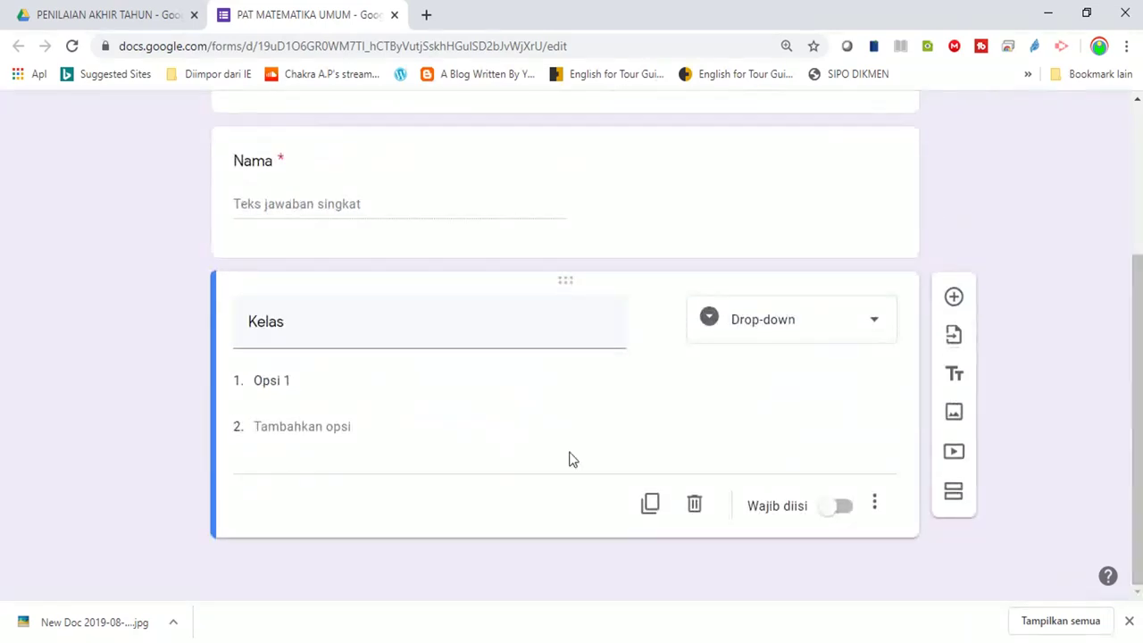
left_click(332, 381)
type("X MIPA")
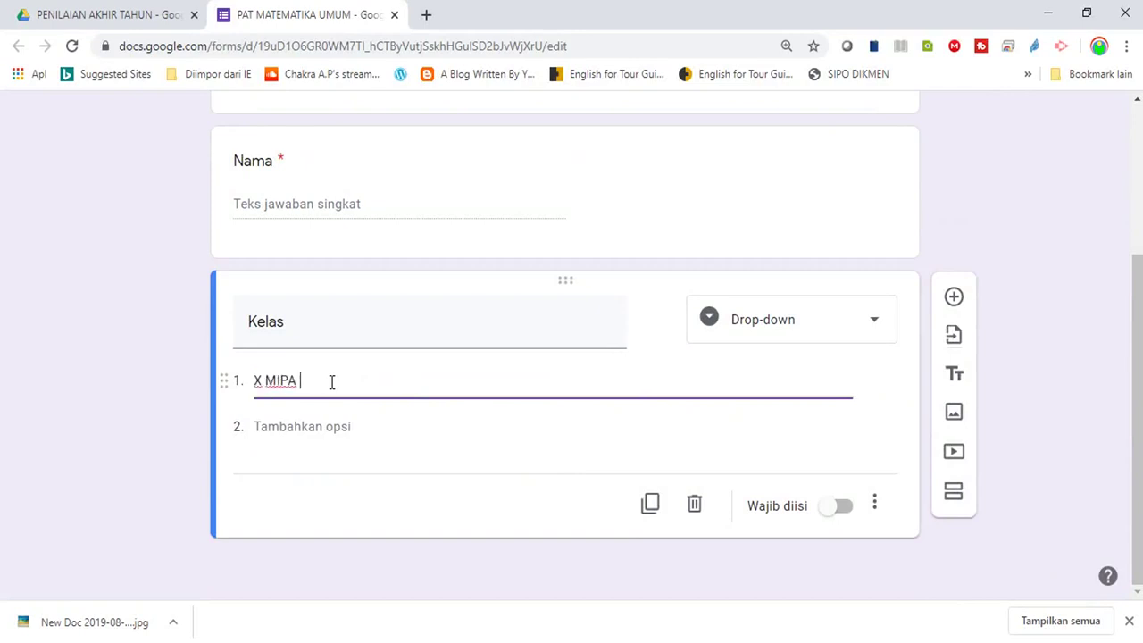
left_click(289, 426)
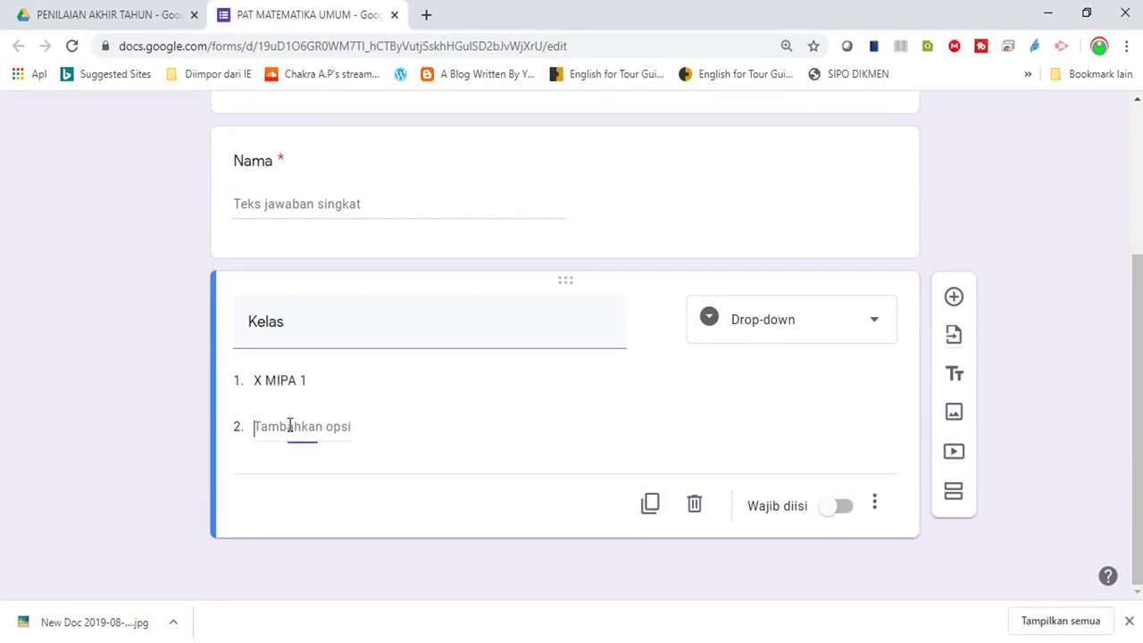
type("X MIPA 2")
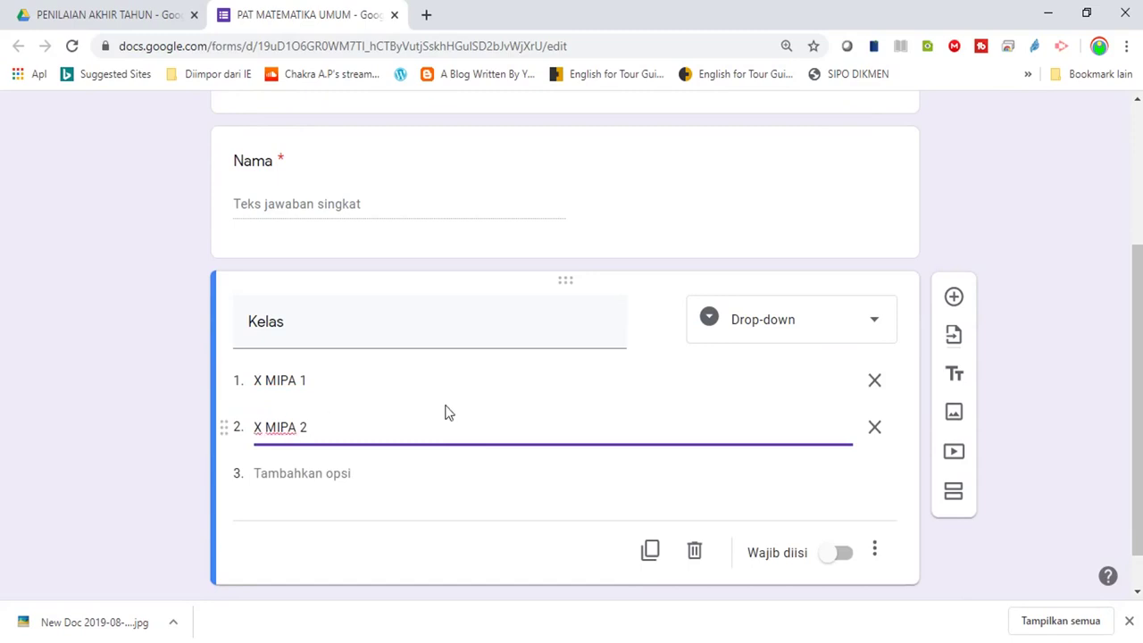
left_click(836, 555)
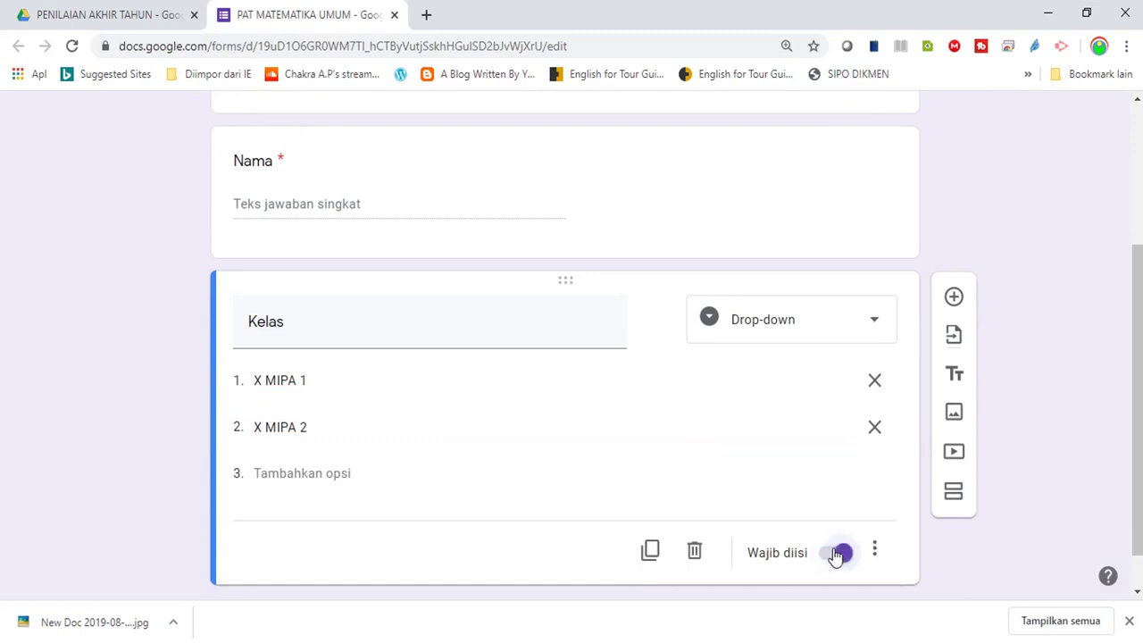
left_click_drag(1132, 411, 1137, 467)
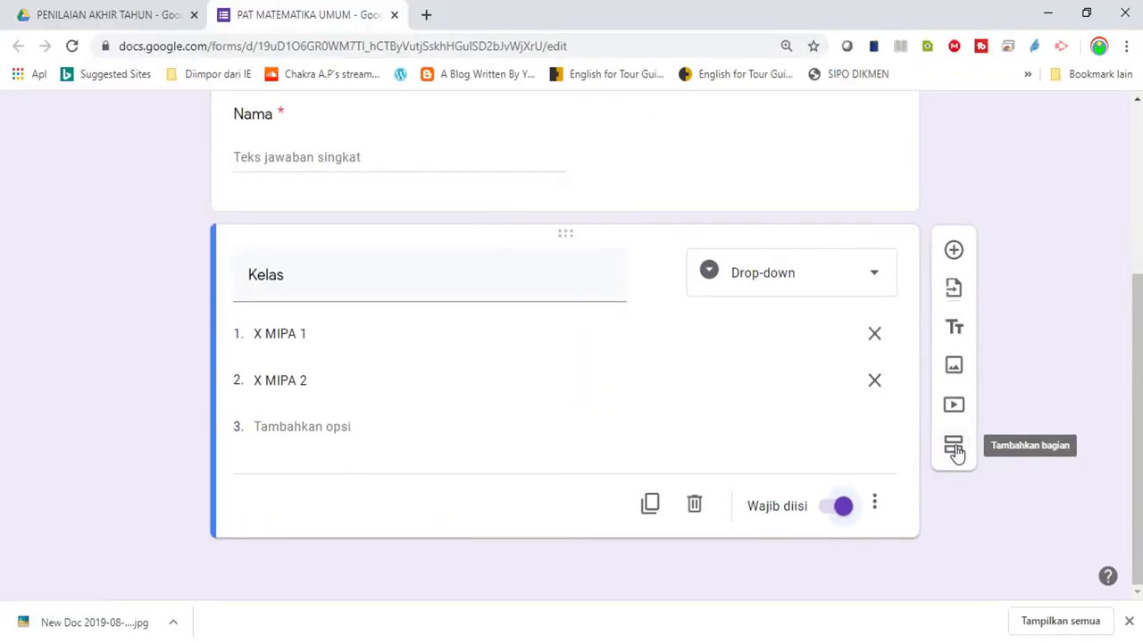
Add a second section titled SOAL containing a new blank multiple-choice question
left_click(954, 444)
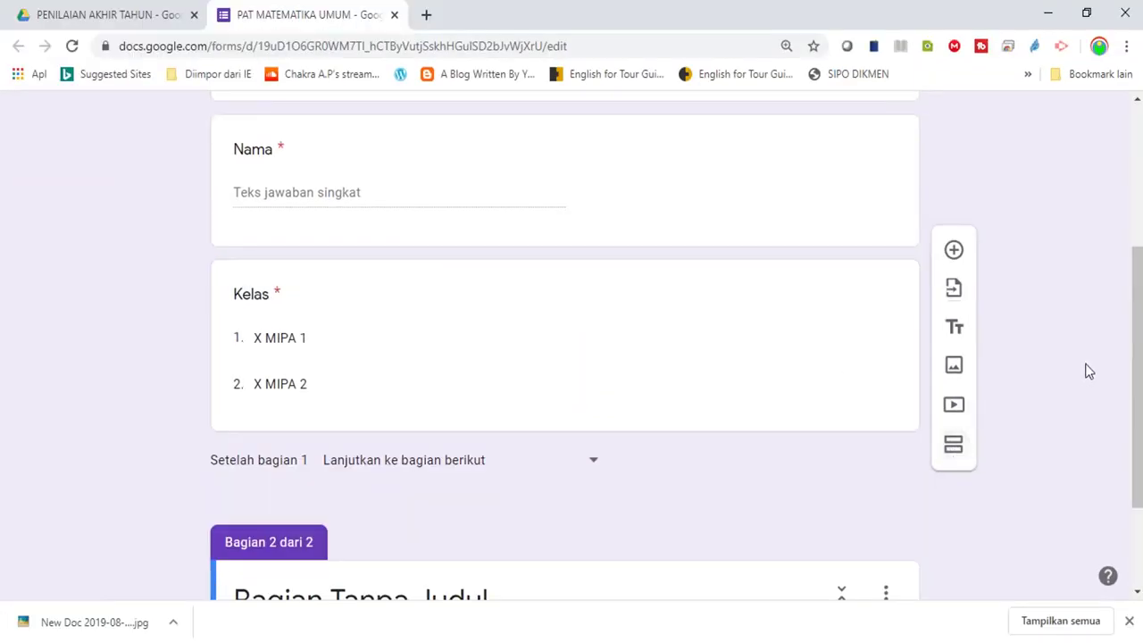
left_click_drag(1140, 350, 1137, 467)
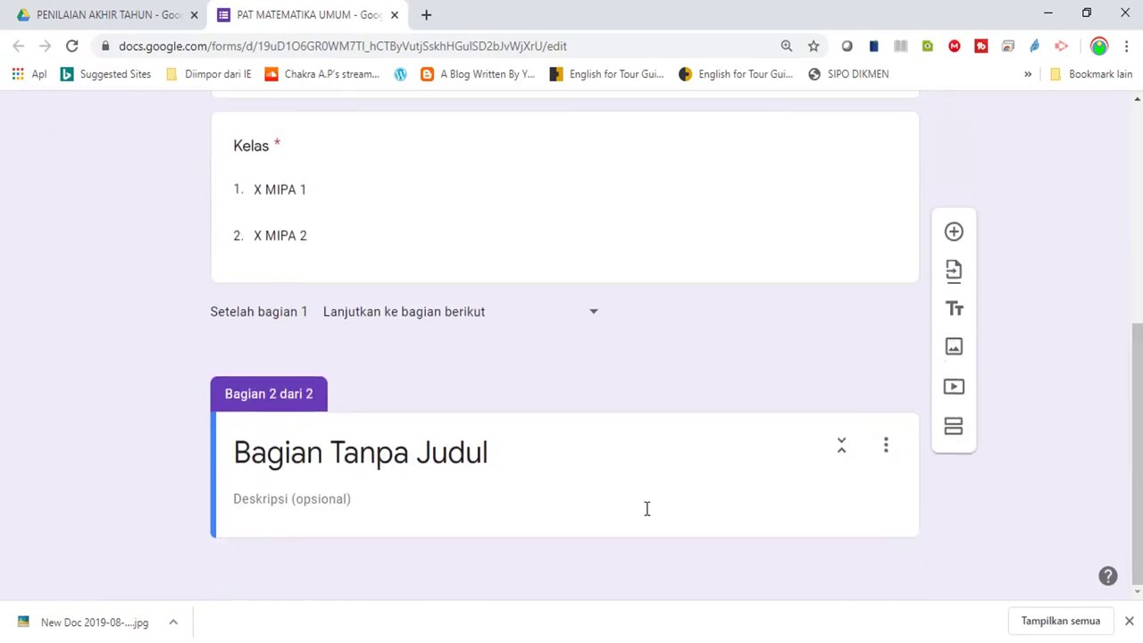
left_click(516, 461)
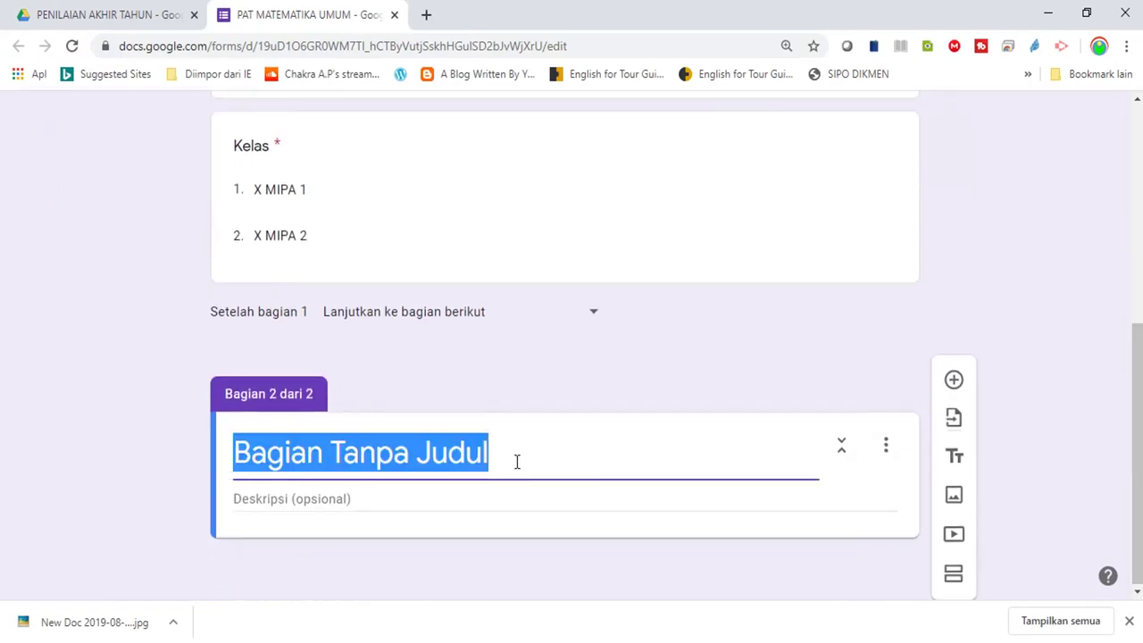
type("SOAL")
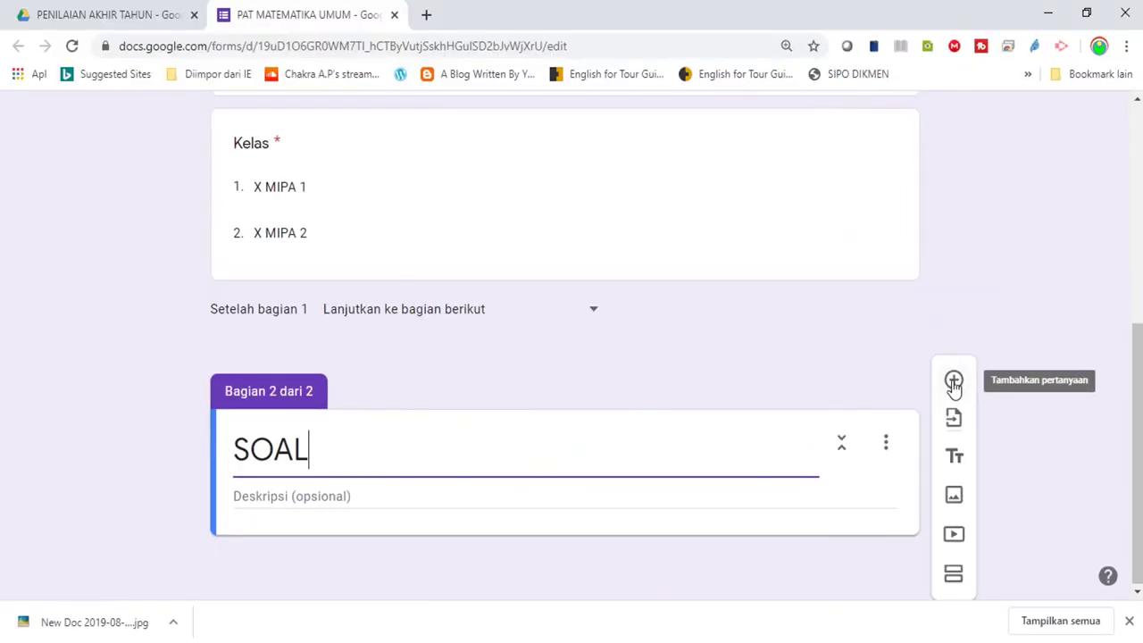
left_click(576, 329)
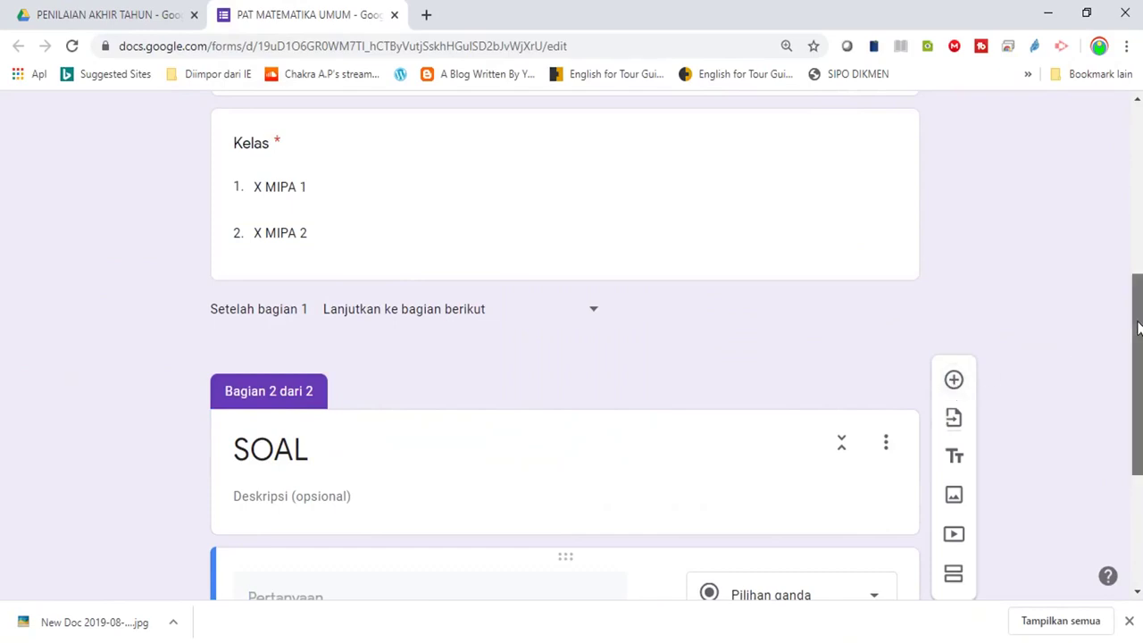
left_click_drag(1137, 375, 1137, 474)
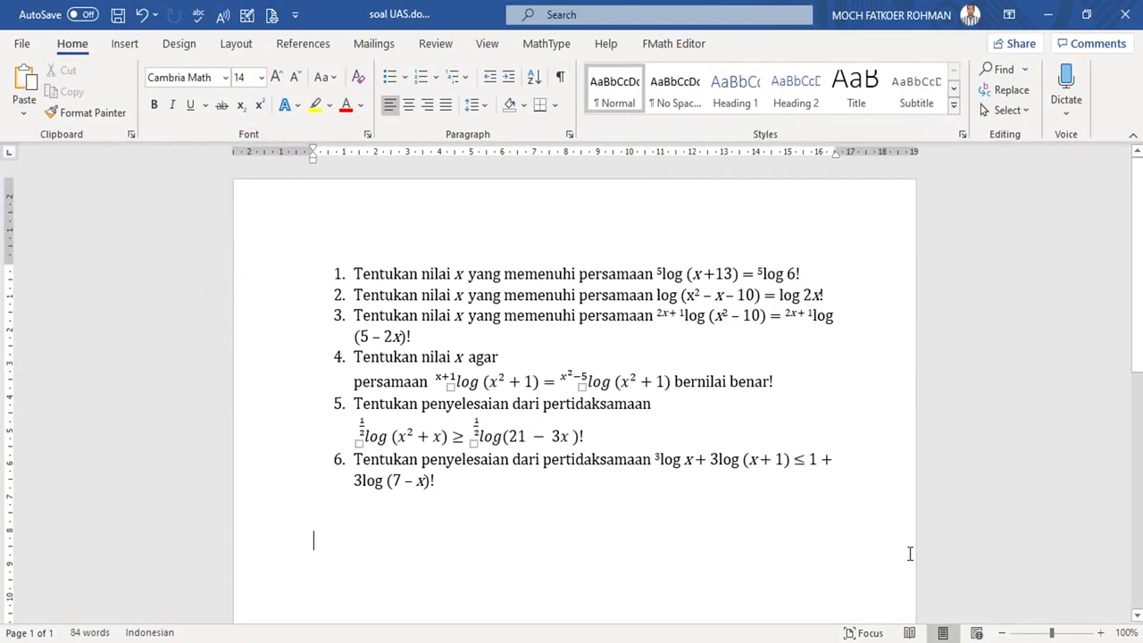
Zoom the Word document to show the six logarithm questions and launch Snipping Tool
left_click(1099, 633)
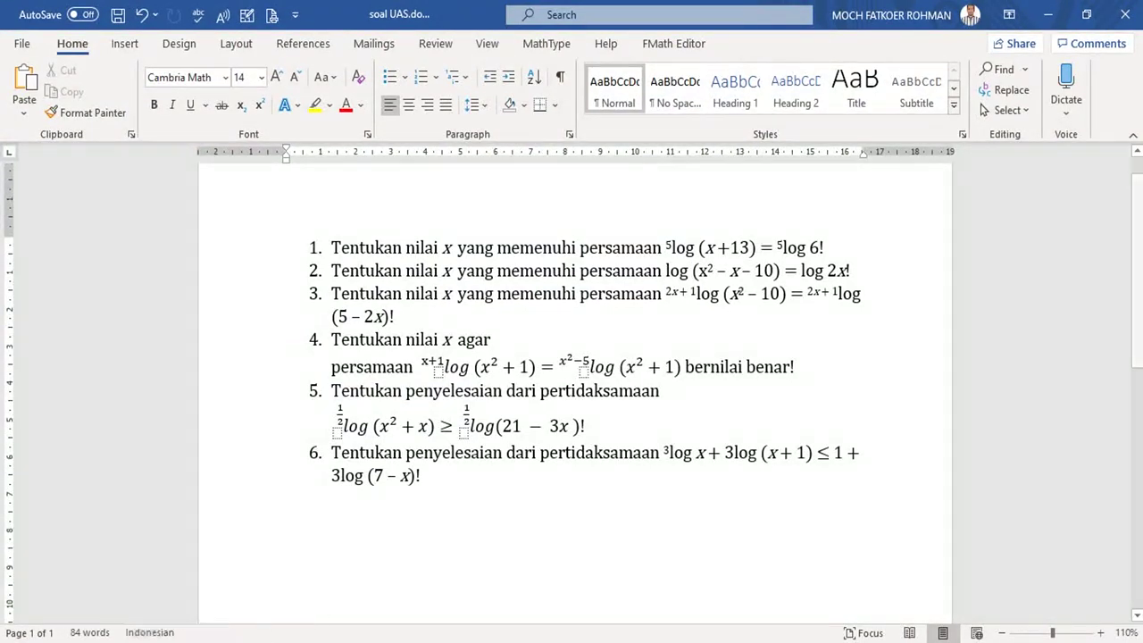
key("super")
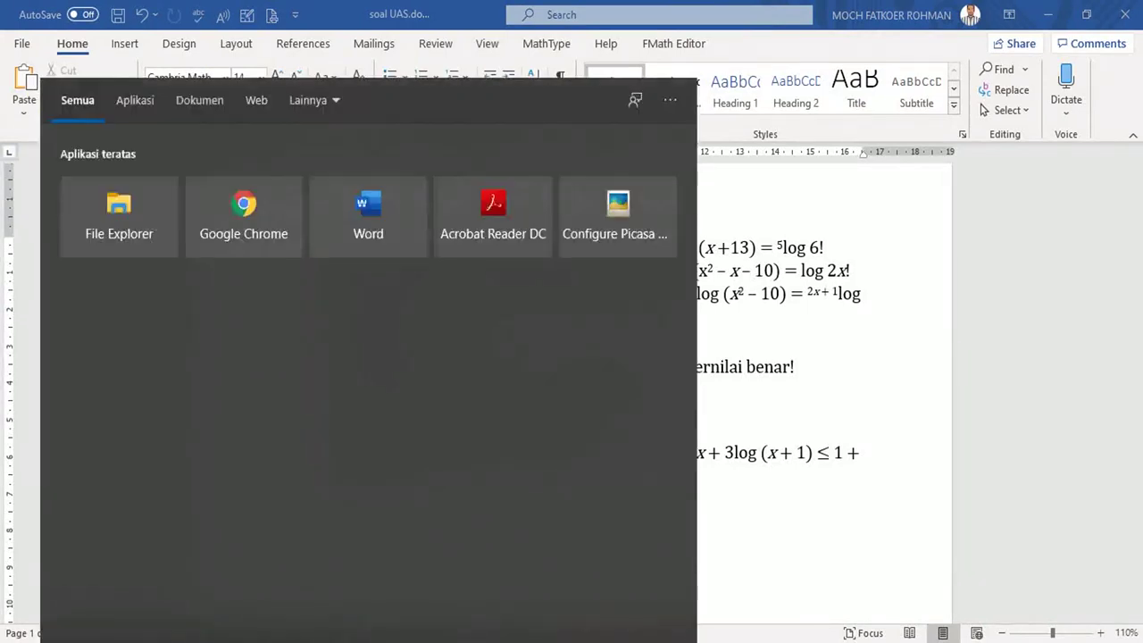
type("sn")
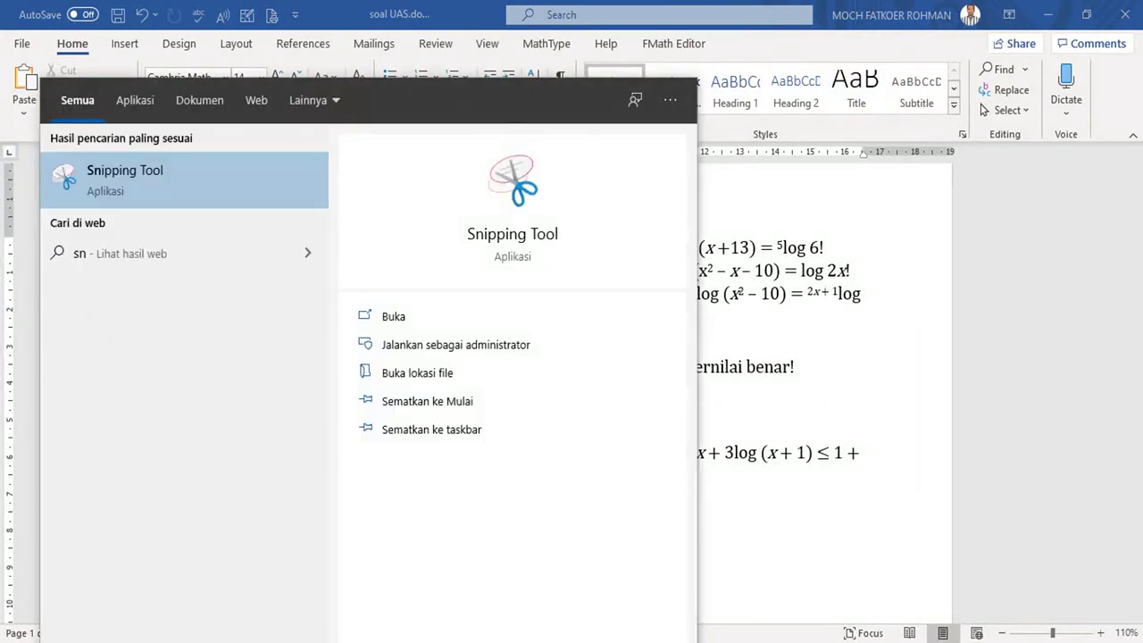
type("ipp")
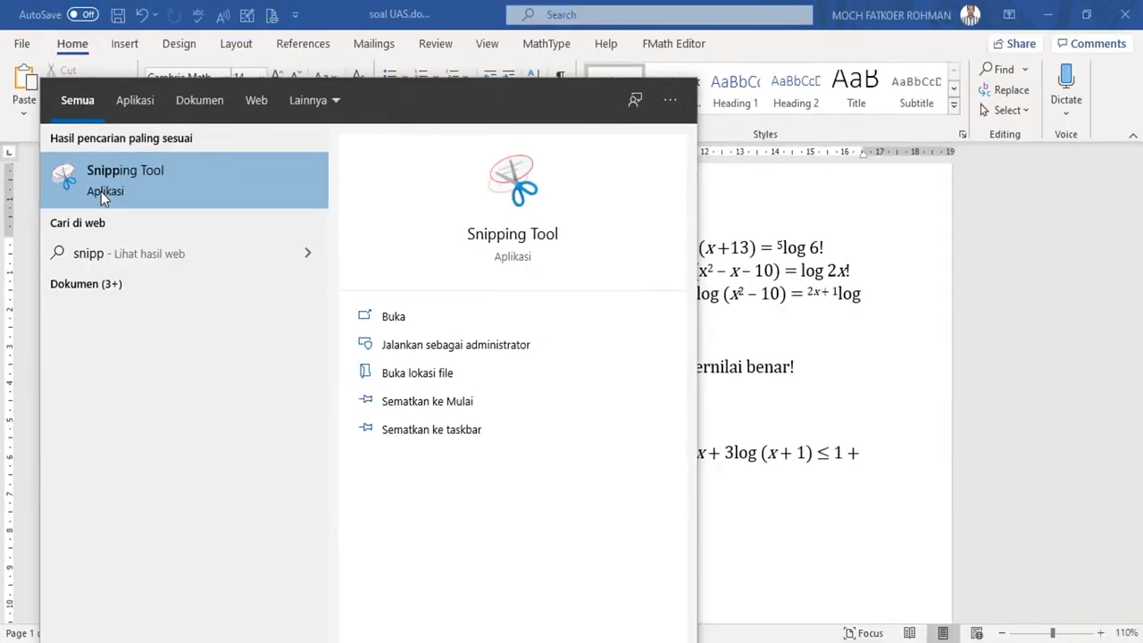
left_click(308, 332)
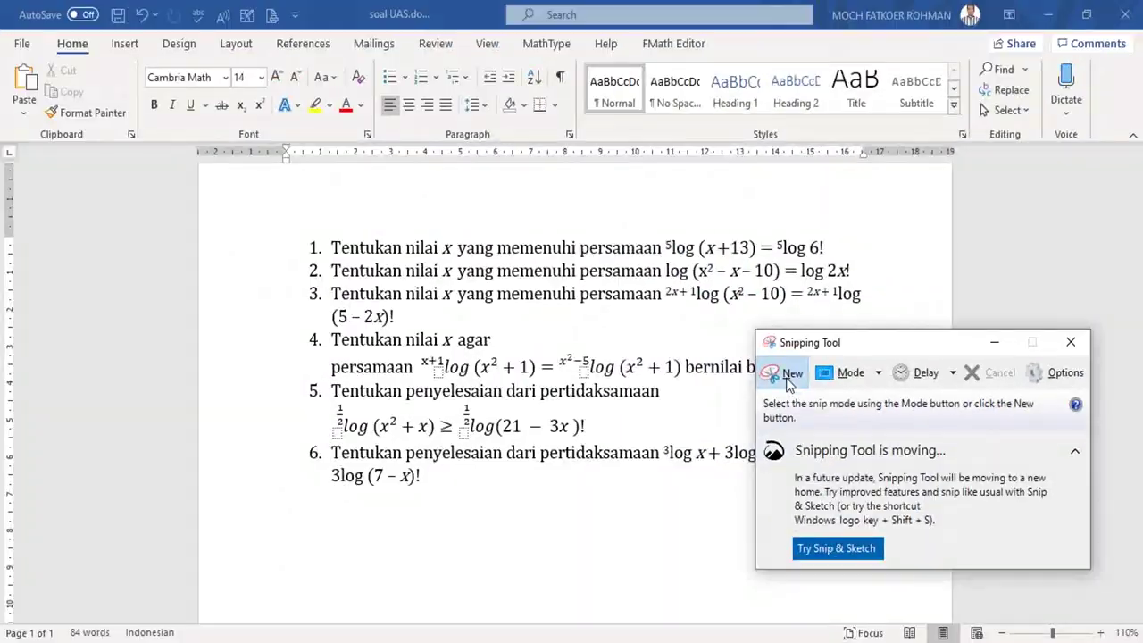
Snip the six-question list and save it to the Desktop as JPEG 'SOAL PAT MAT UMUM'
left_click(779, 375)
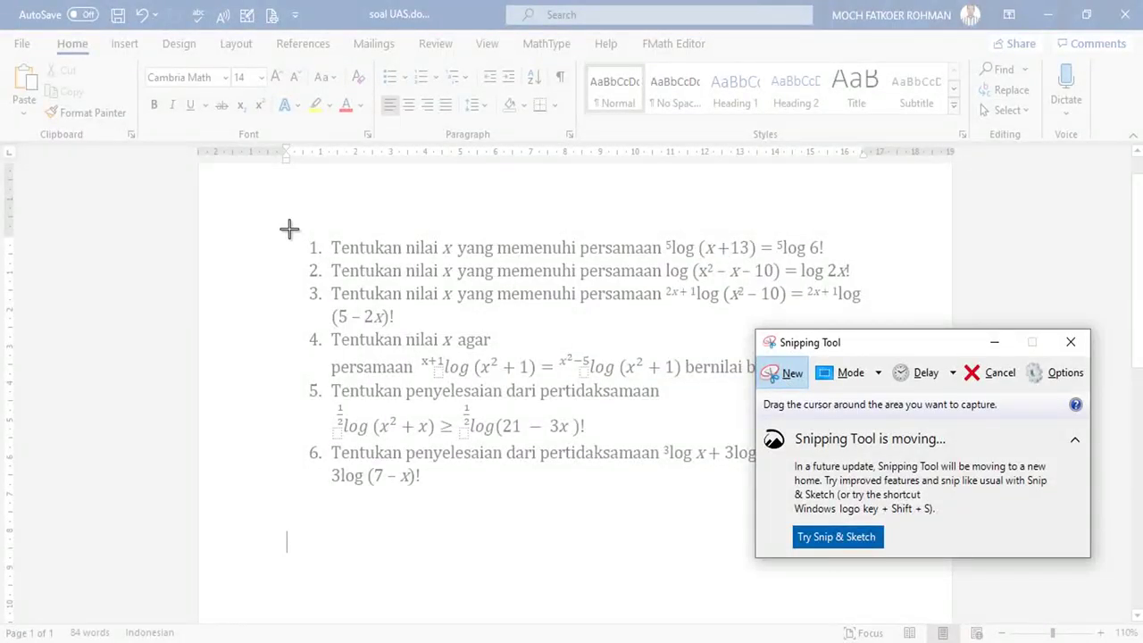
left_click_drag(288, 229, 874, 502)
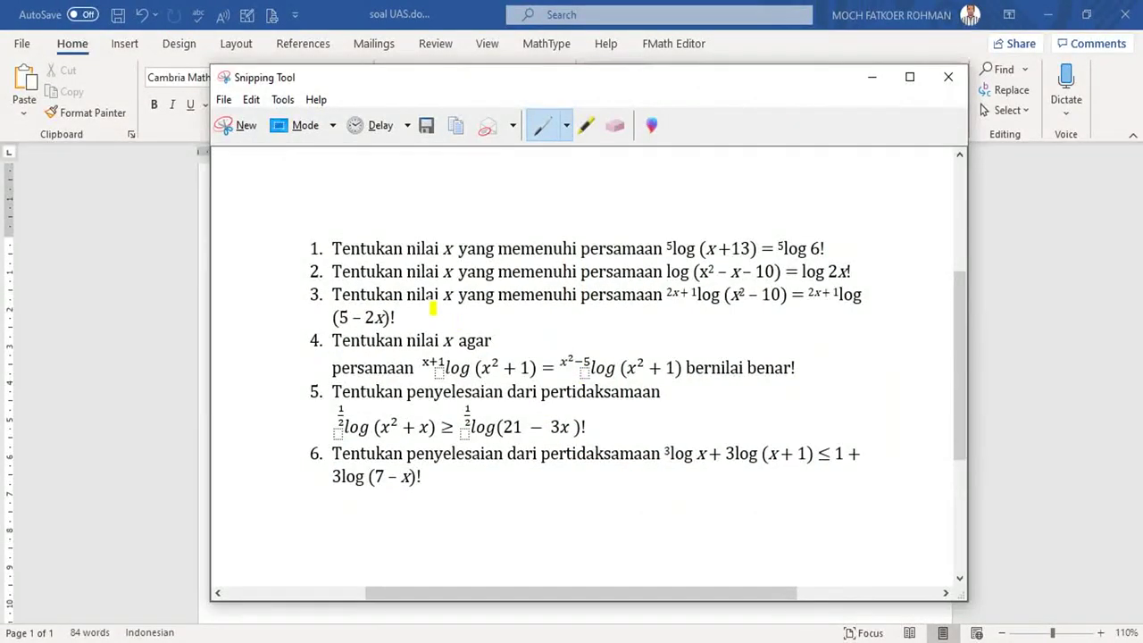
left_click(428, 128)
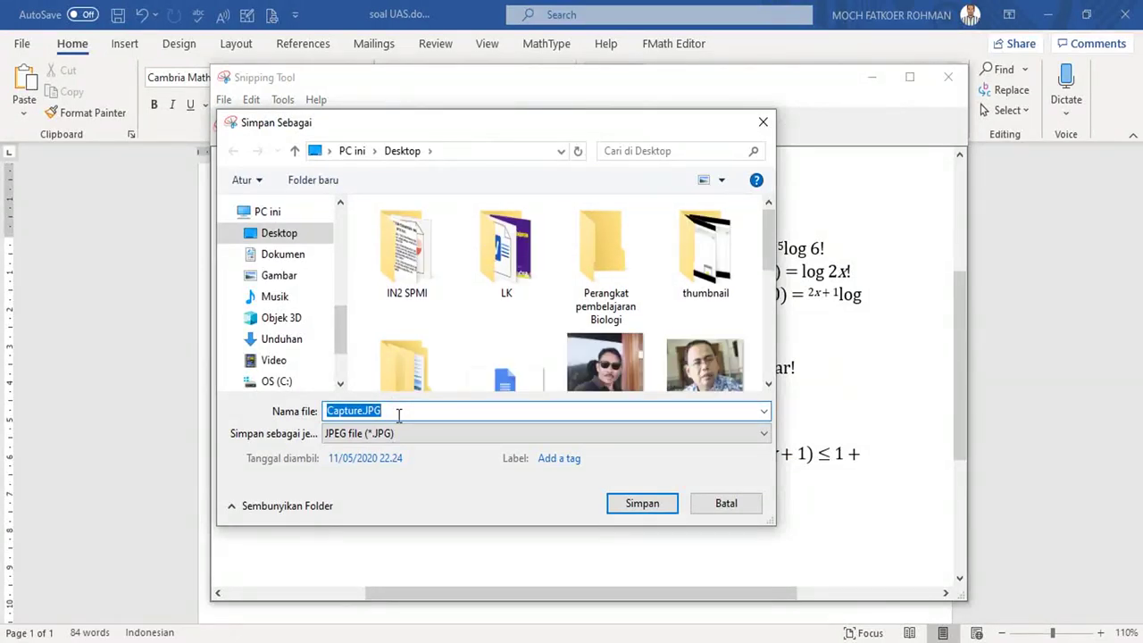
type("SOAL")
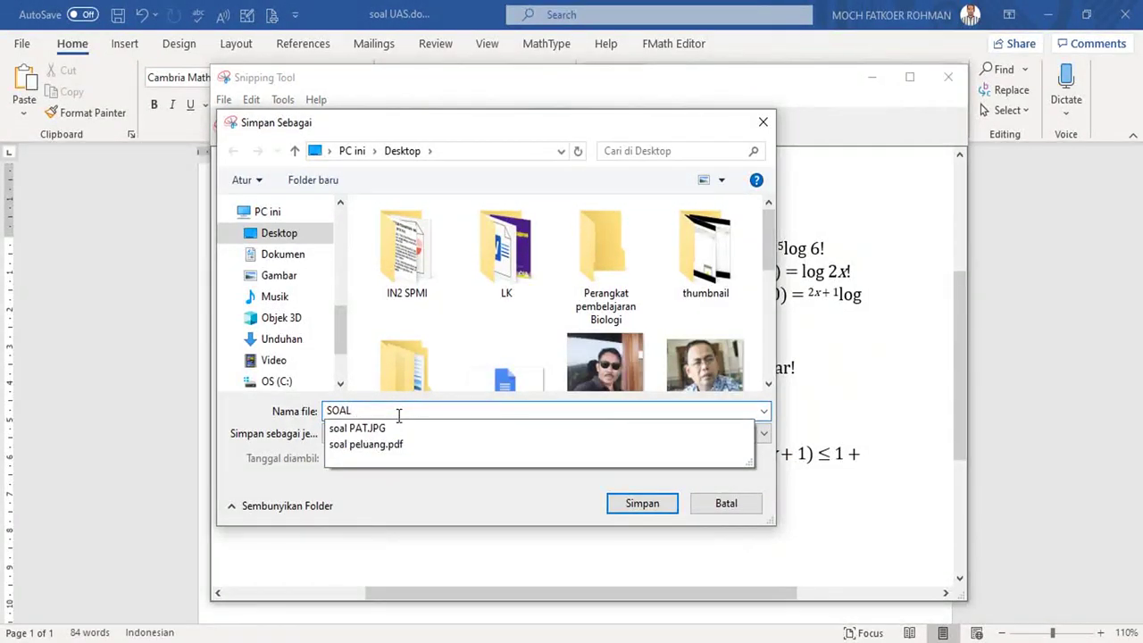
type(" PAT")
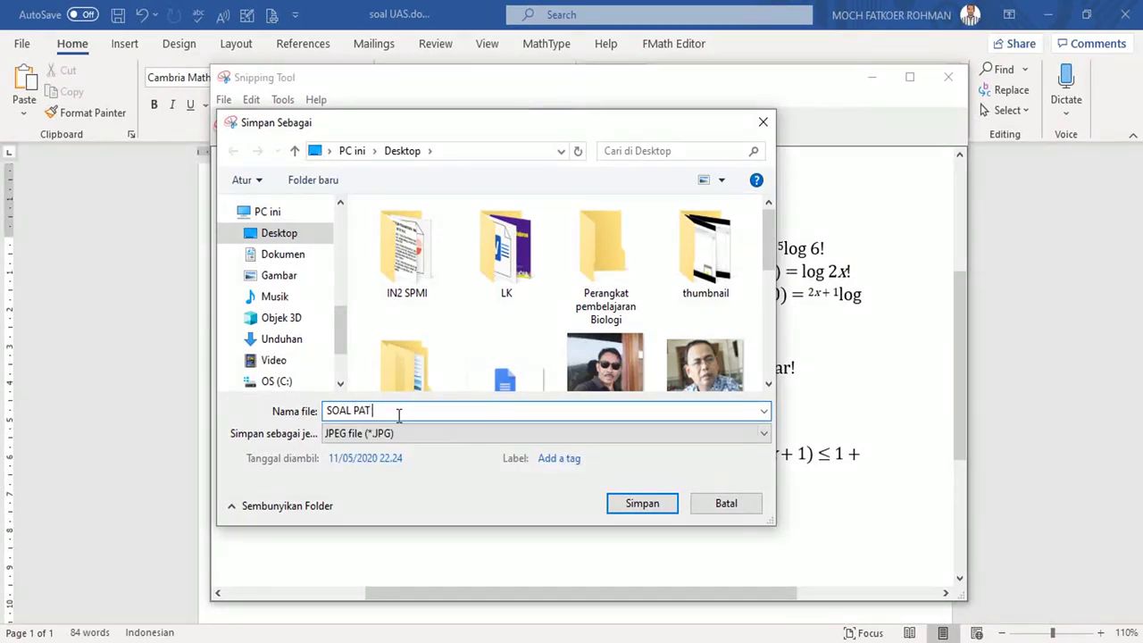
type(" MAT UMU")
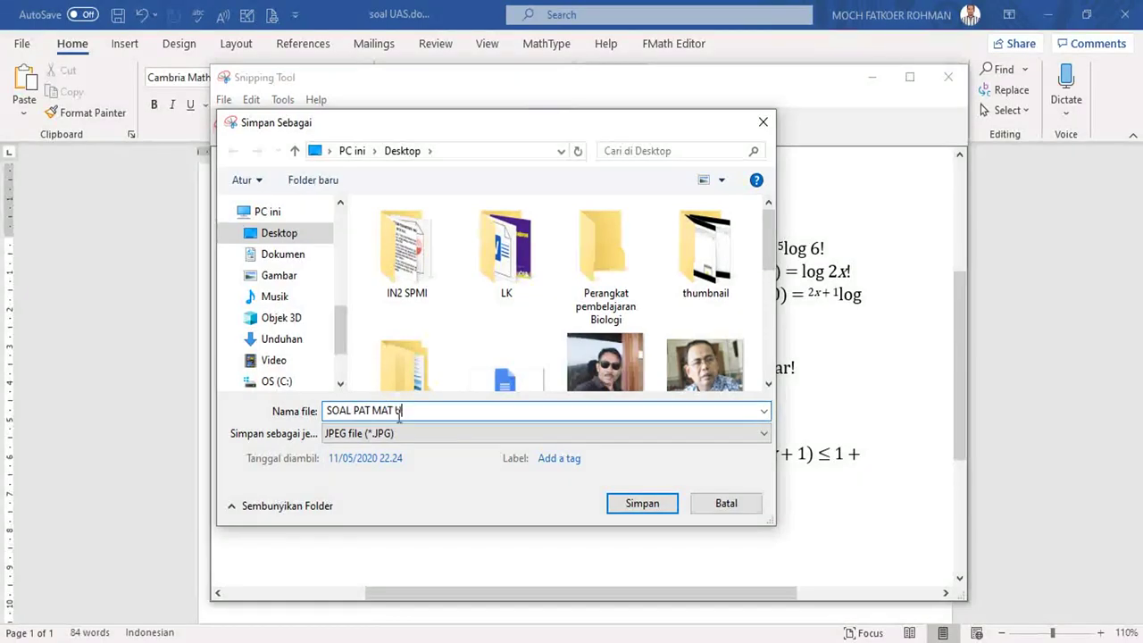
type("M")
left_click(630, 506)
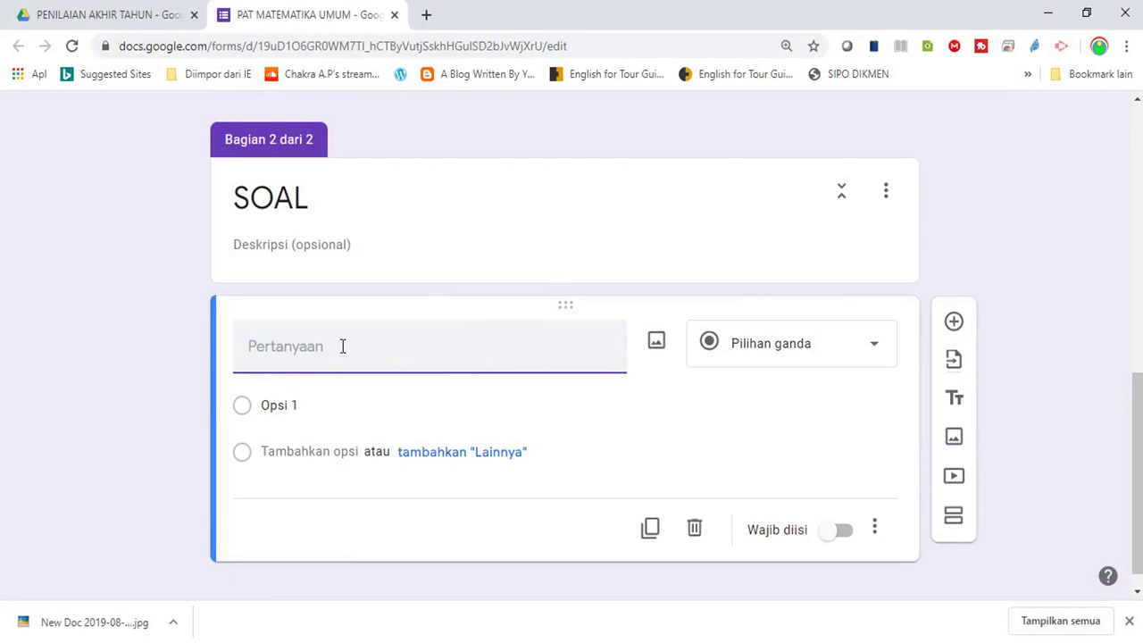
Enter the question text 'Kerjakan soal soal di bawah ini di lembar kertas. Kemudian foto jawaban kalian dan up…'
type("Kerjakan soal- soal di bawah ini di")
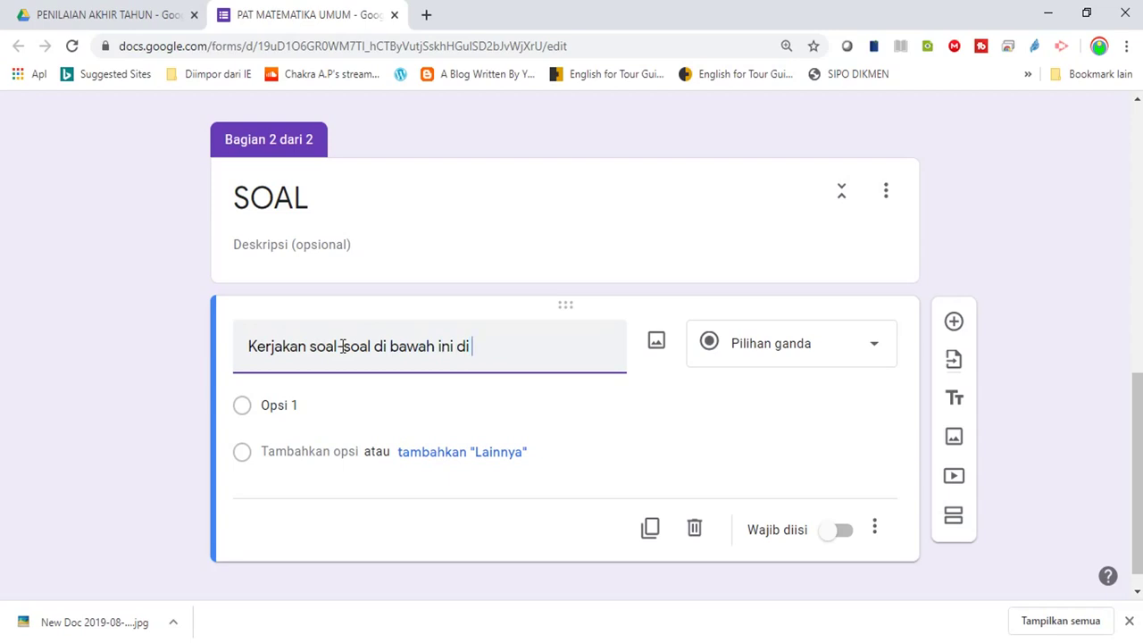
type(" lembar kertas")
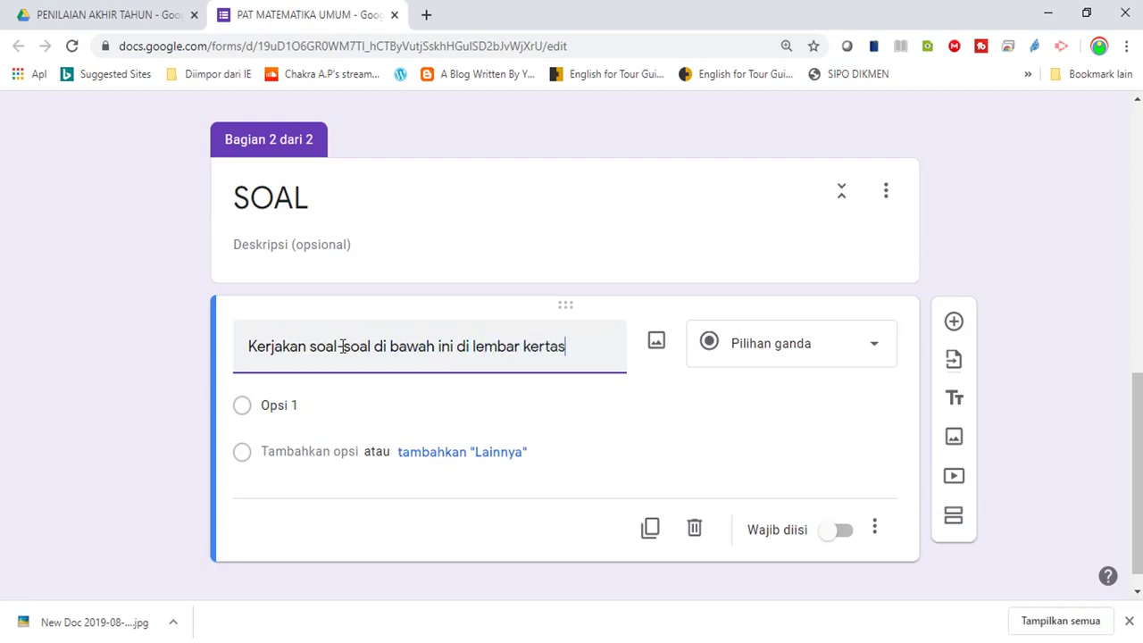
type(". Kemudian foto ")
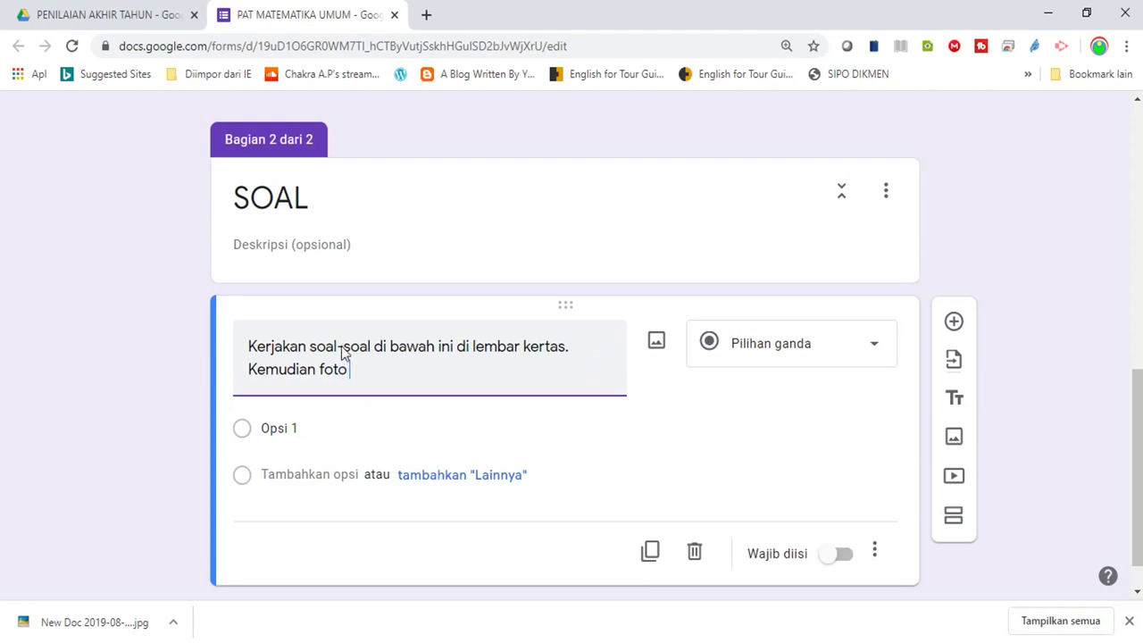
type("jawaban")
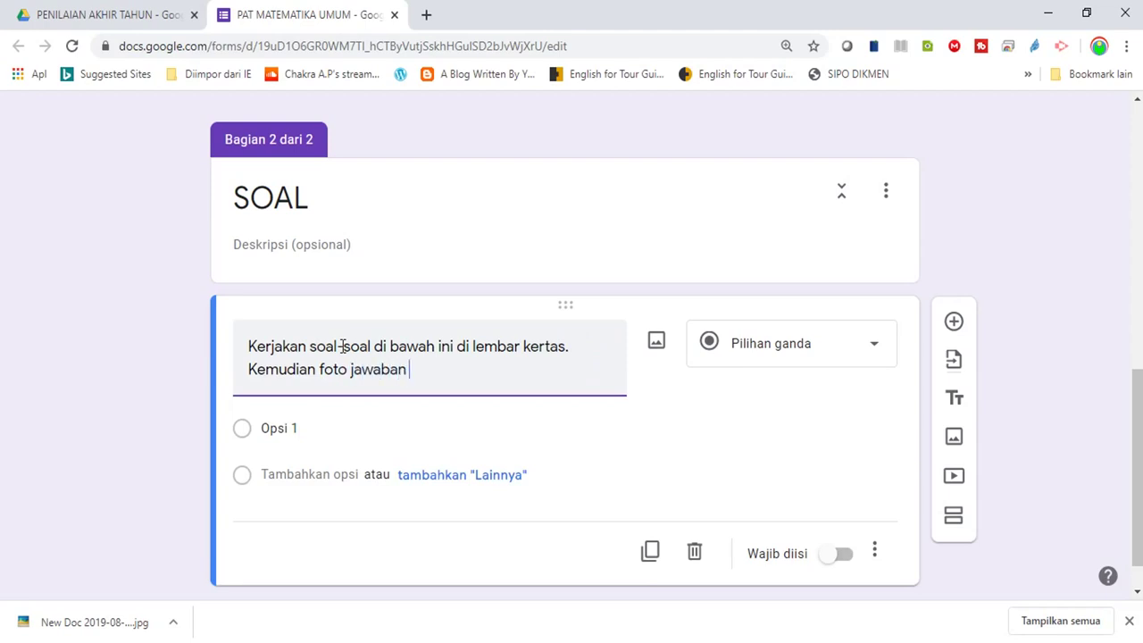
type(" kalian dan uploa")
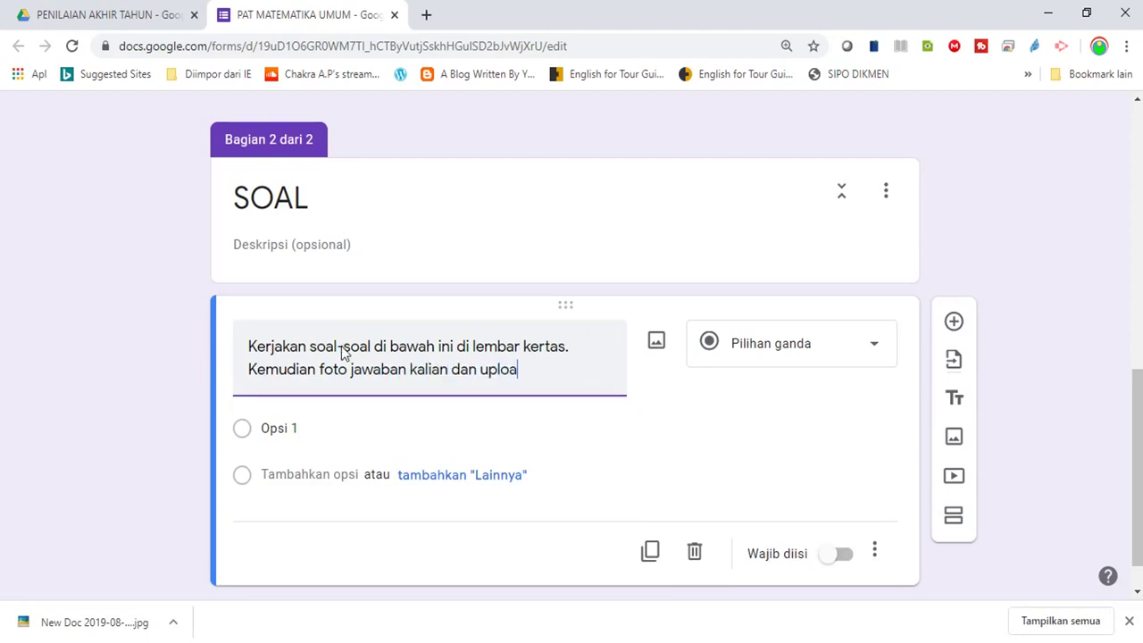
type("d di tempat y")
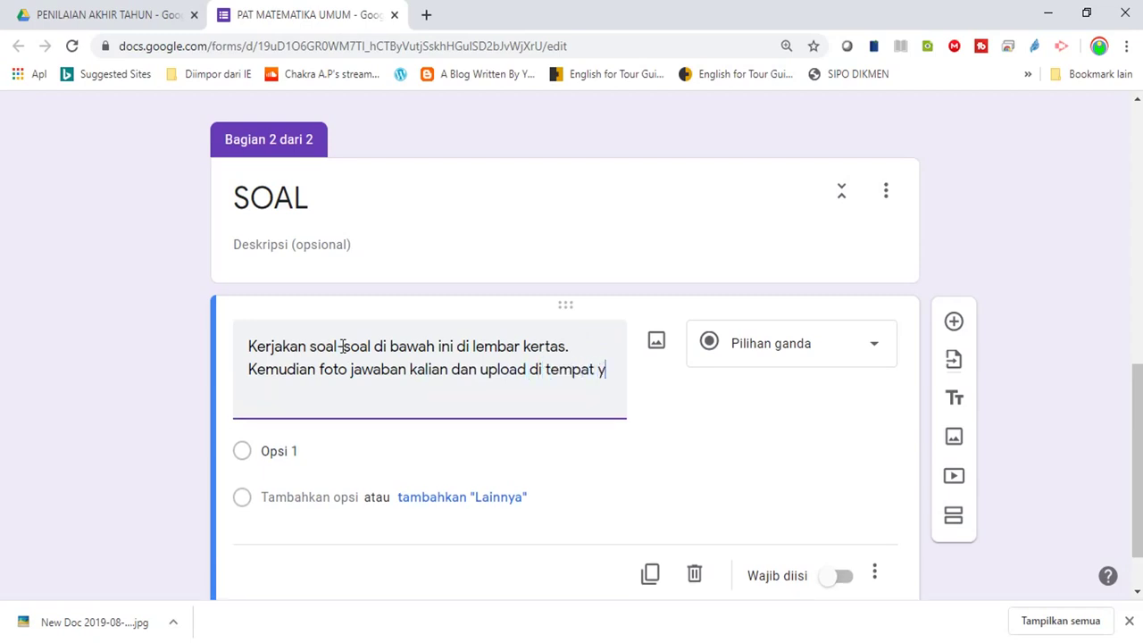
type("ang disediakan")
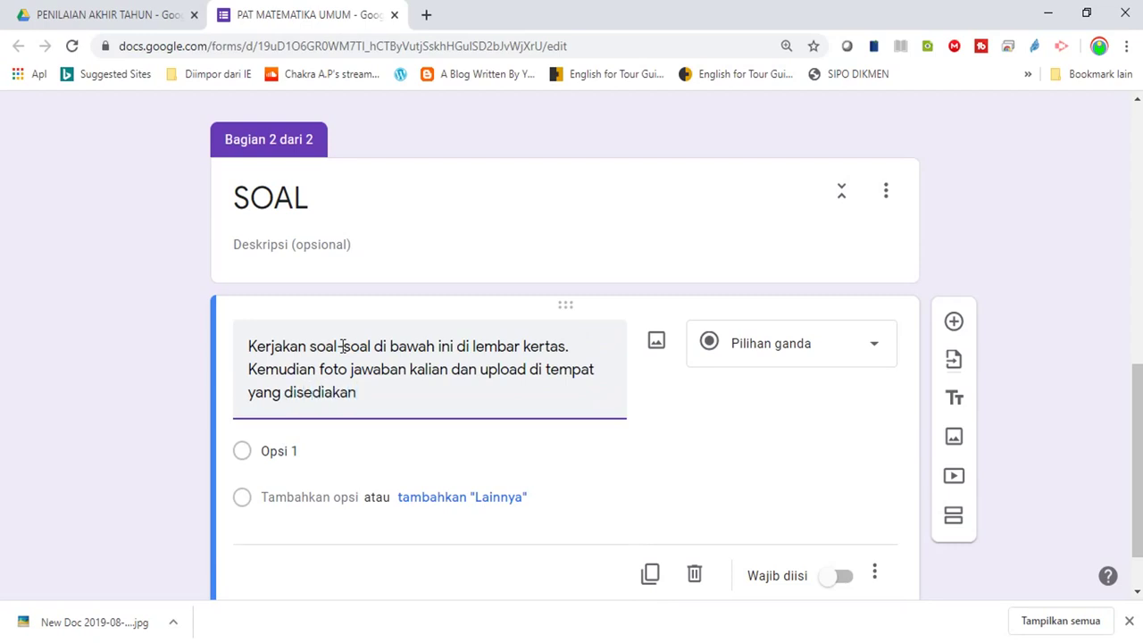
Insert the Desktop image SOAL PAT MAT UMUM.JPG into the SOAL question
left_click(654, 349)
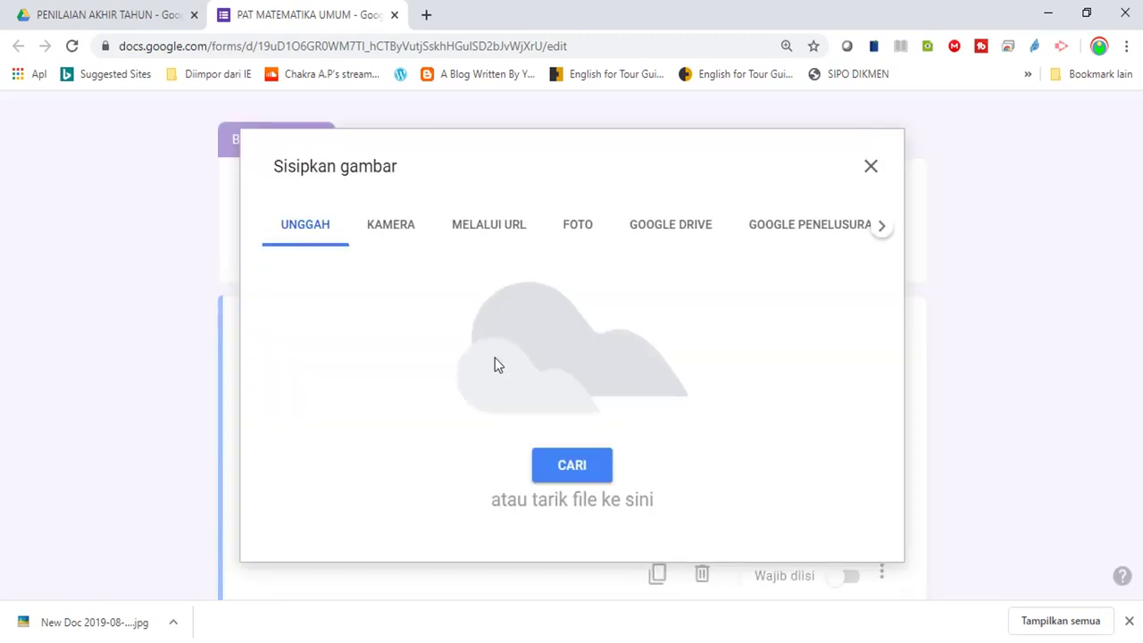
left_click(573, 464)
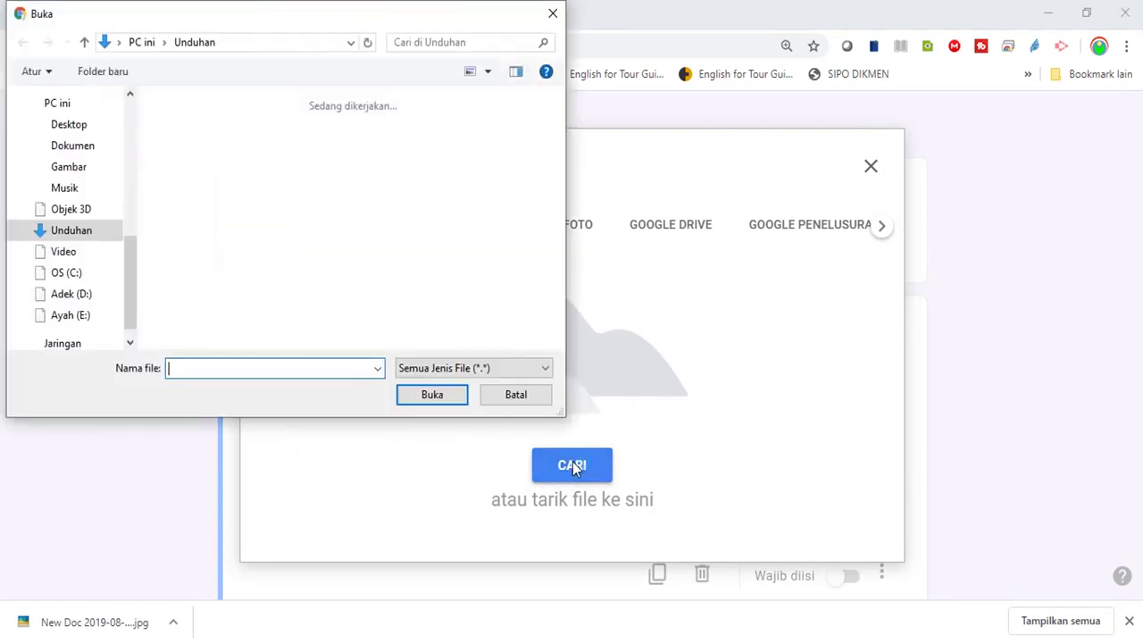
left_click(65, 124)
left_click(203, 366)
type("SOAL")
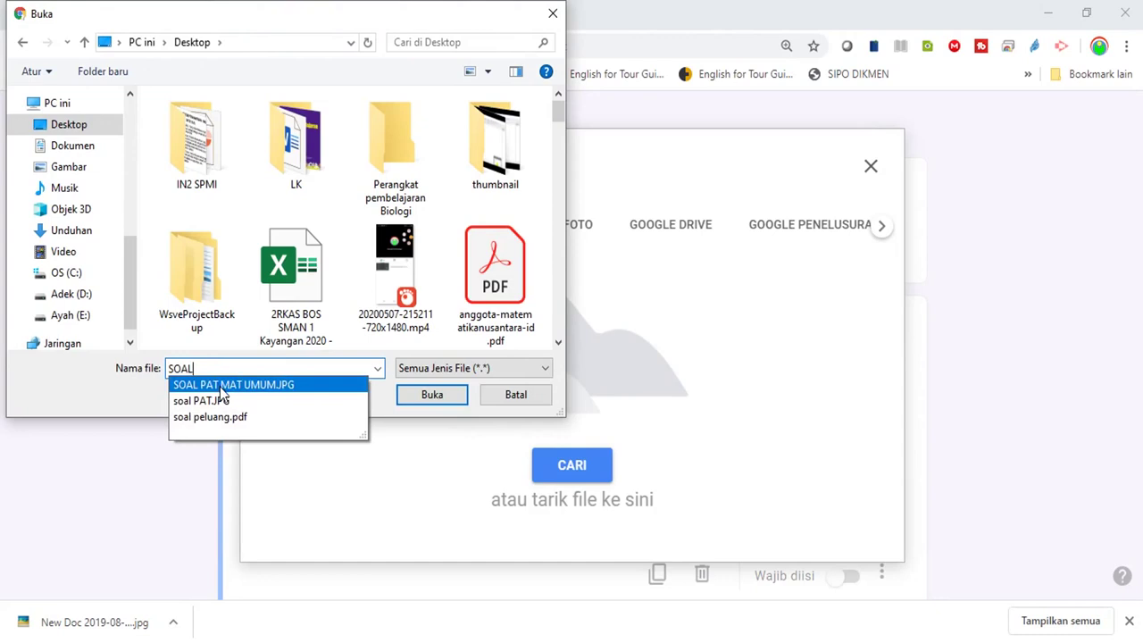
left_click(221, 388)
left_click(425, 398)
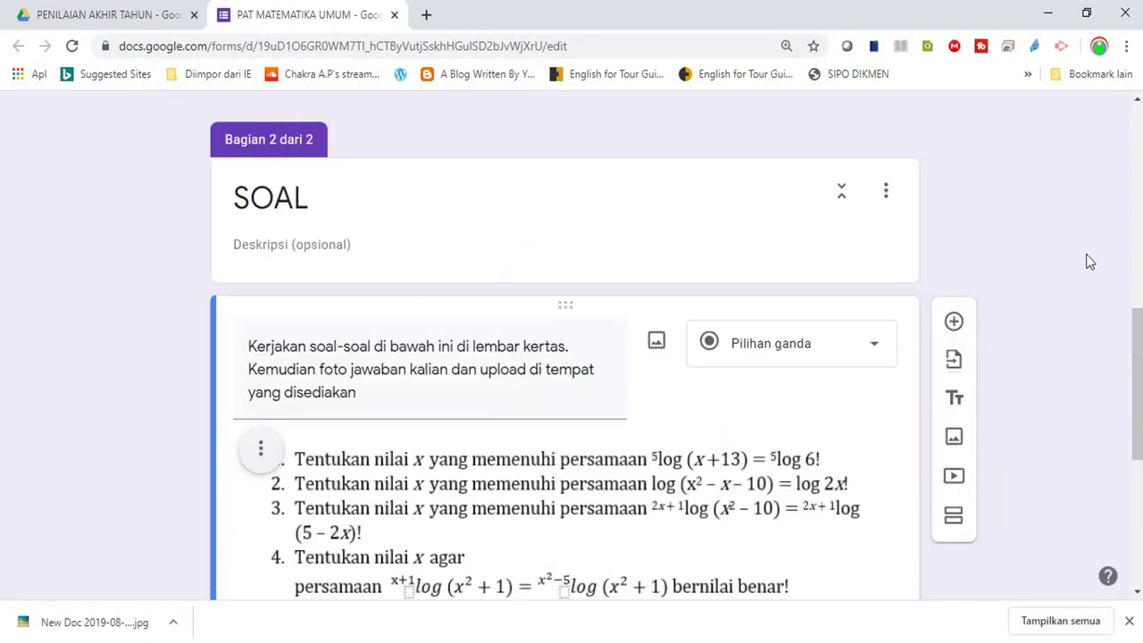
Turn on 'Wajib diisi' for the SOAL image question with the six logarithm problems
left_click_drag(1135, 326, 1138, 401)
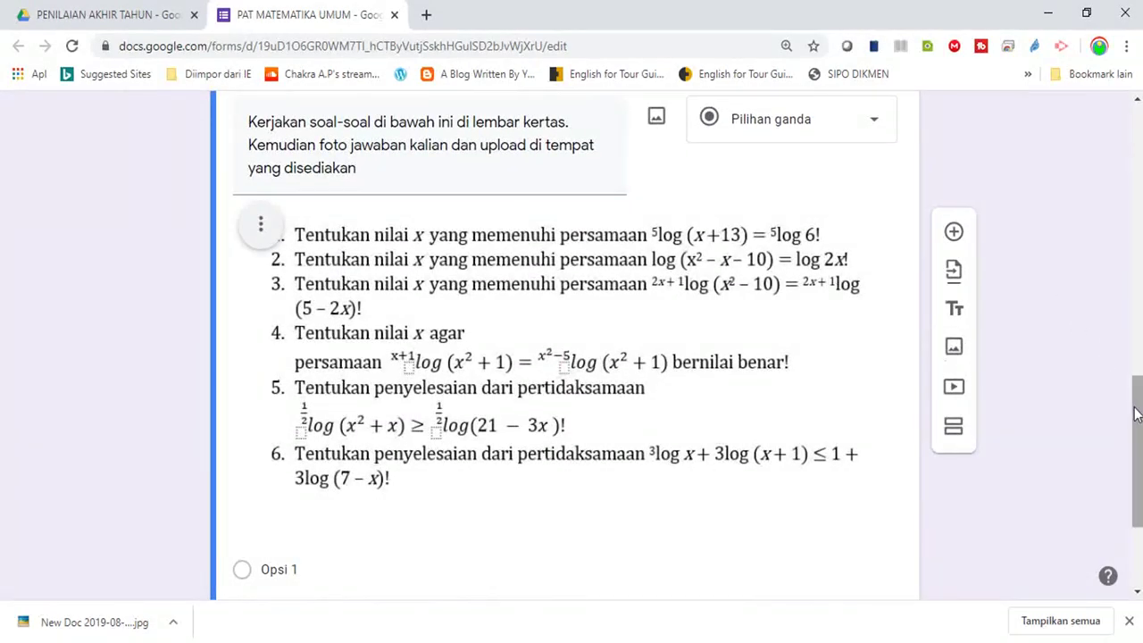
left_click_drag(1138, 418, 1138, 409)
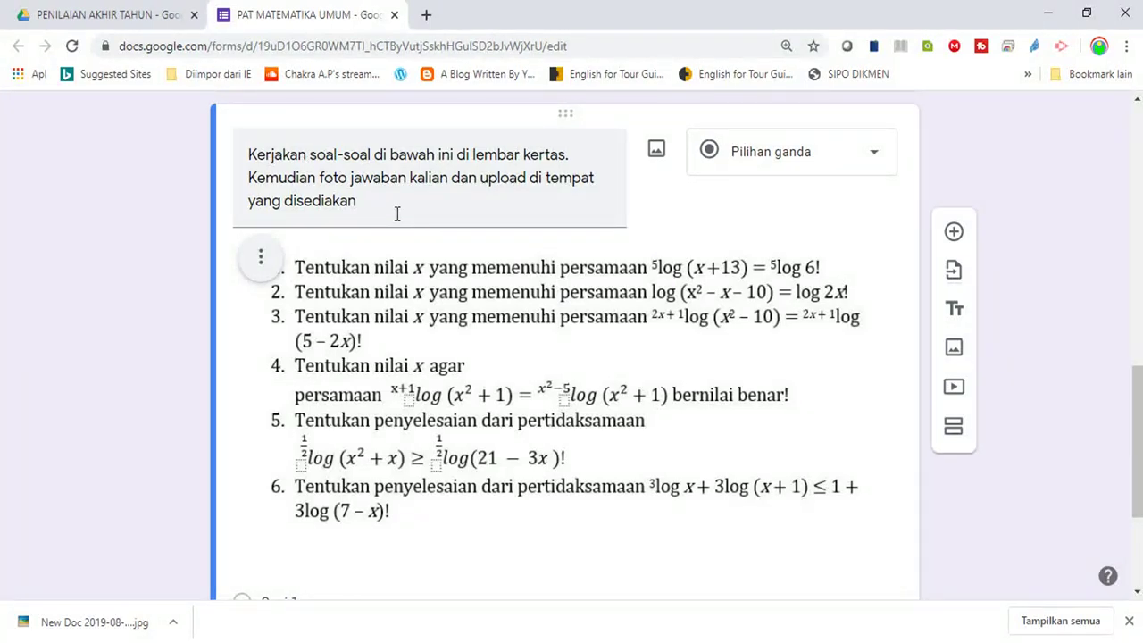
left_click_drag(1139, 433, 1140, 515)
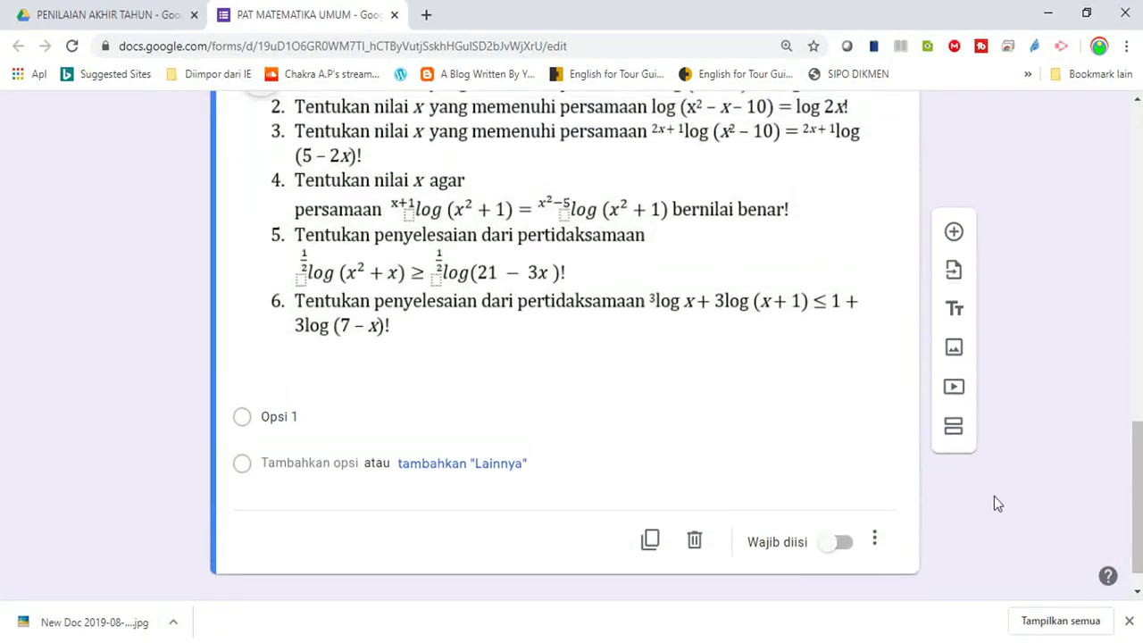
left_click(828, 548)
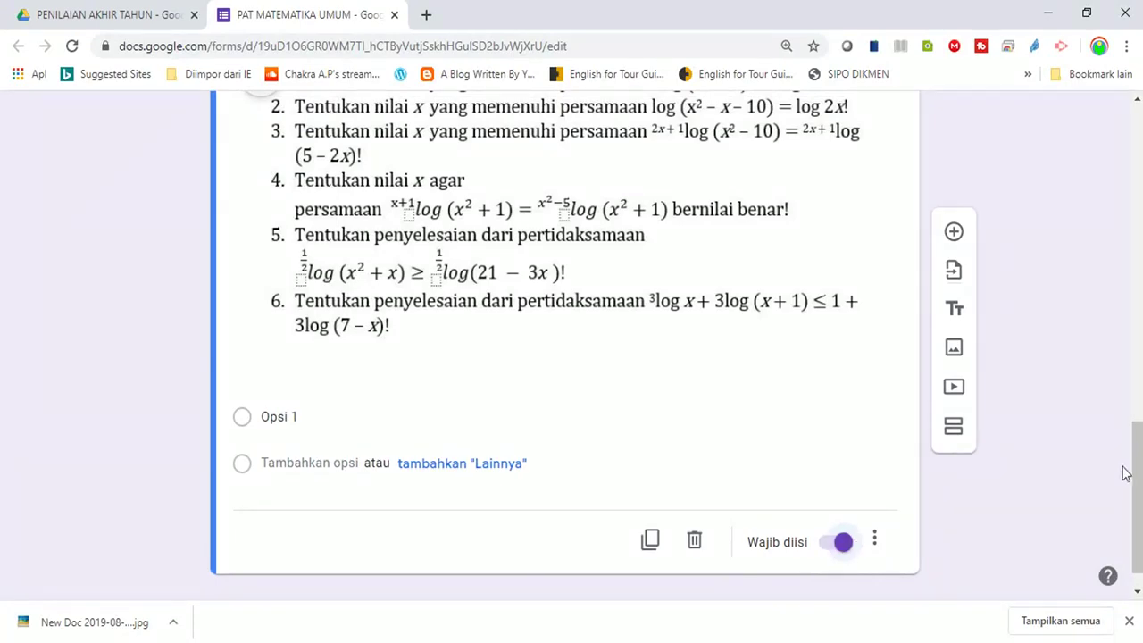
left_click_drag(1137, 478, 1134, 366)
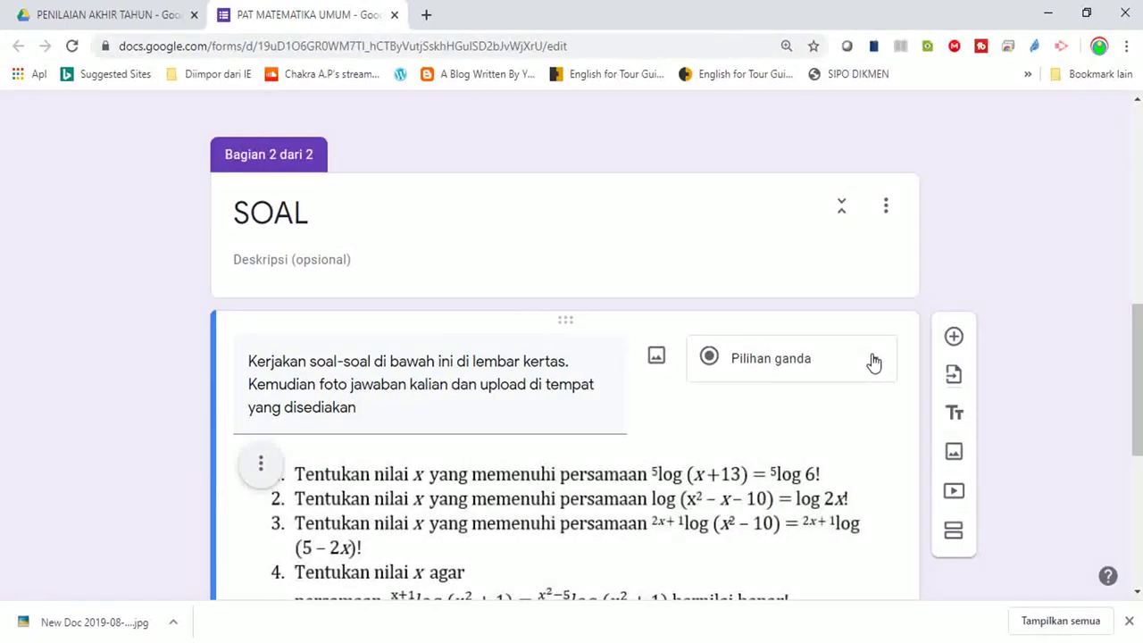
Change the SOAL question type to 'Upload file' and accept Drive uploads via Lanjutkan
left_click(873, 362)
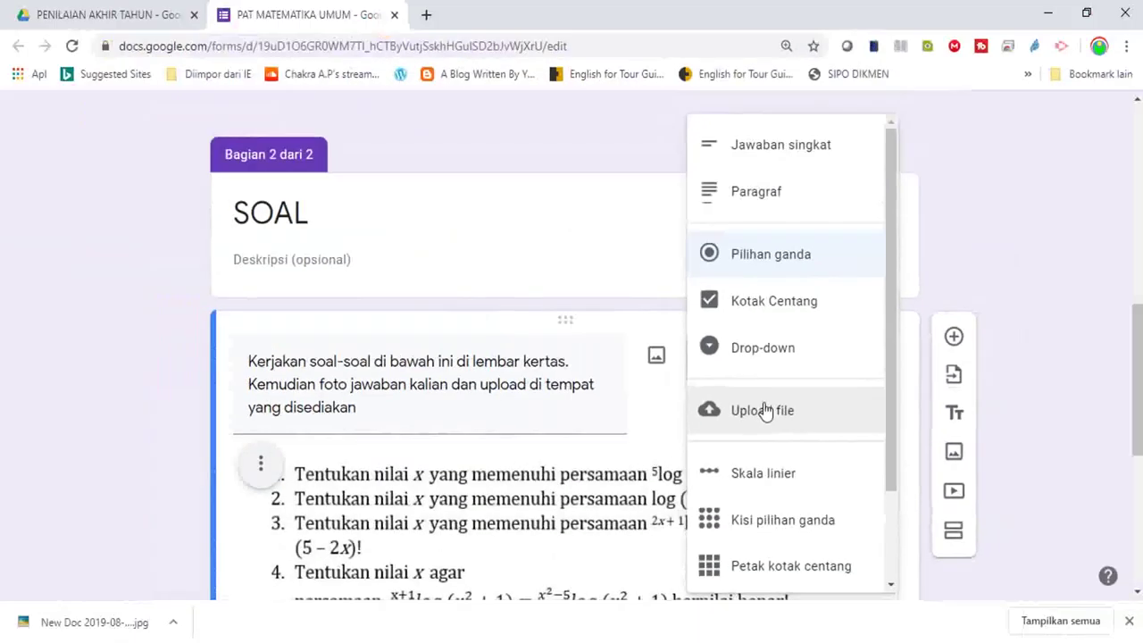
left_click(765, 410)
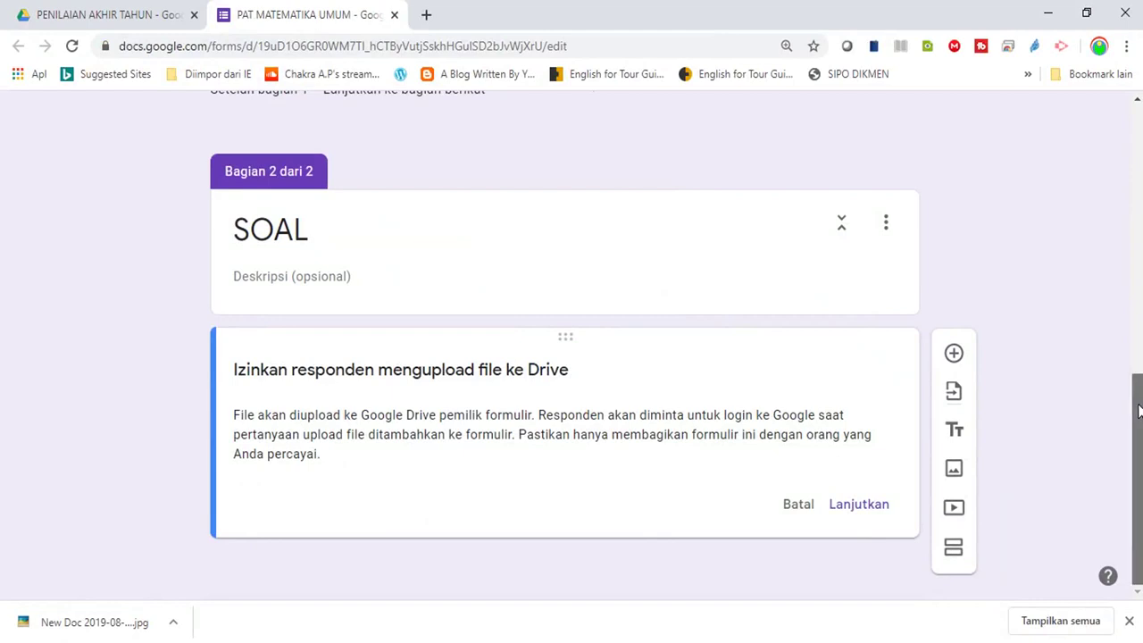
left_click(858, 506)
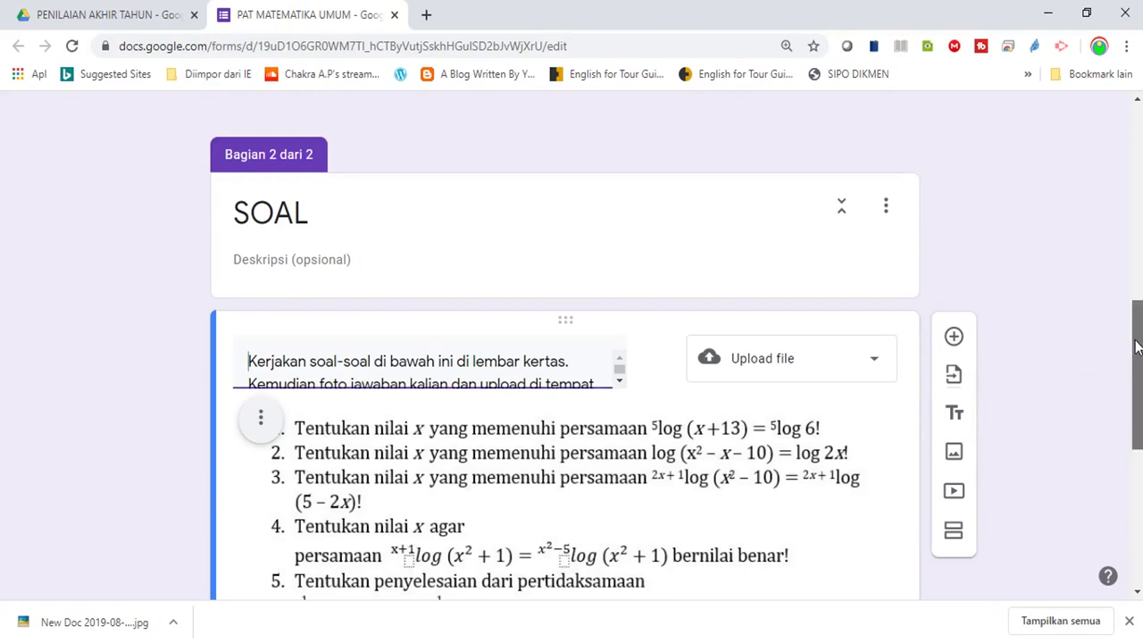
Restrict uploads to both Gambar file types, keeping one file up to 10 MB
scroll(656, 389, "down", 5)
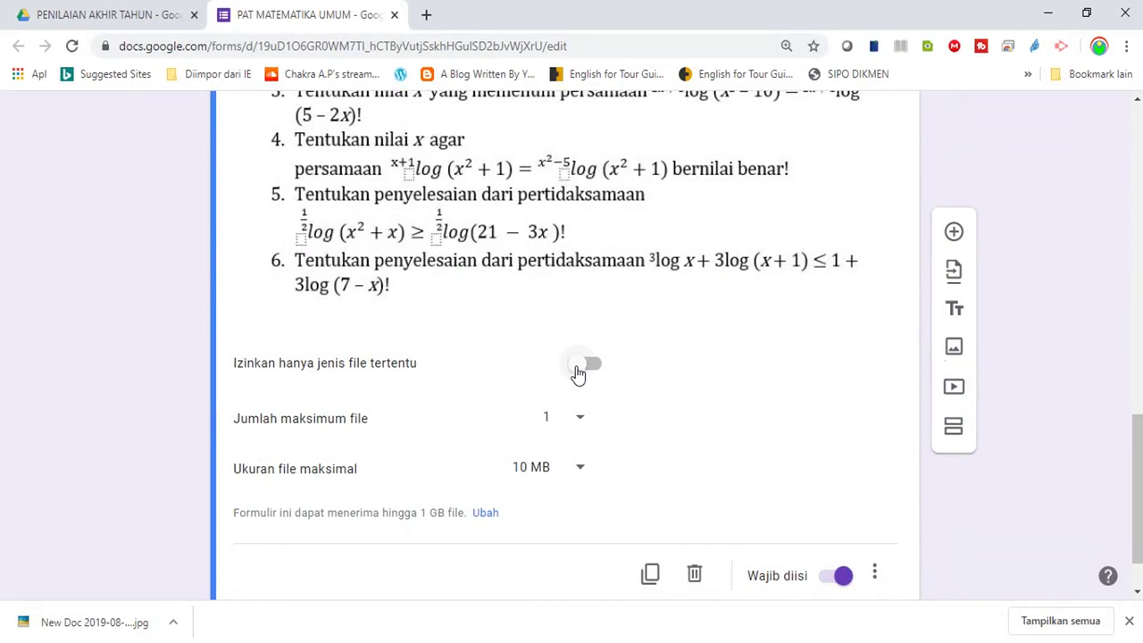
left_click(577, 366)
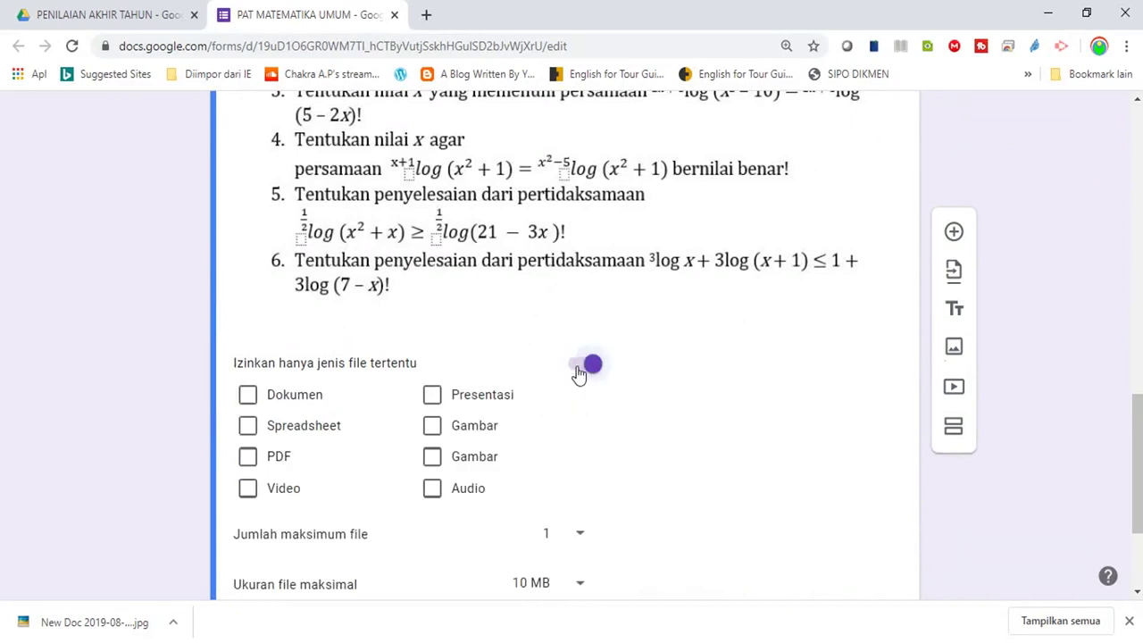
left_click(434, 428)
left_click(433, 459)
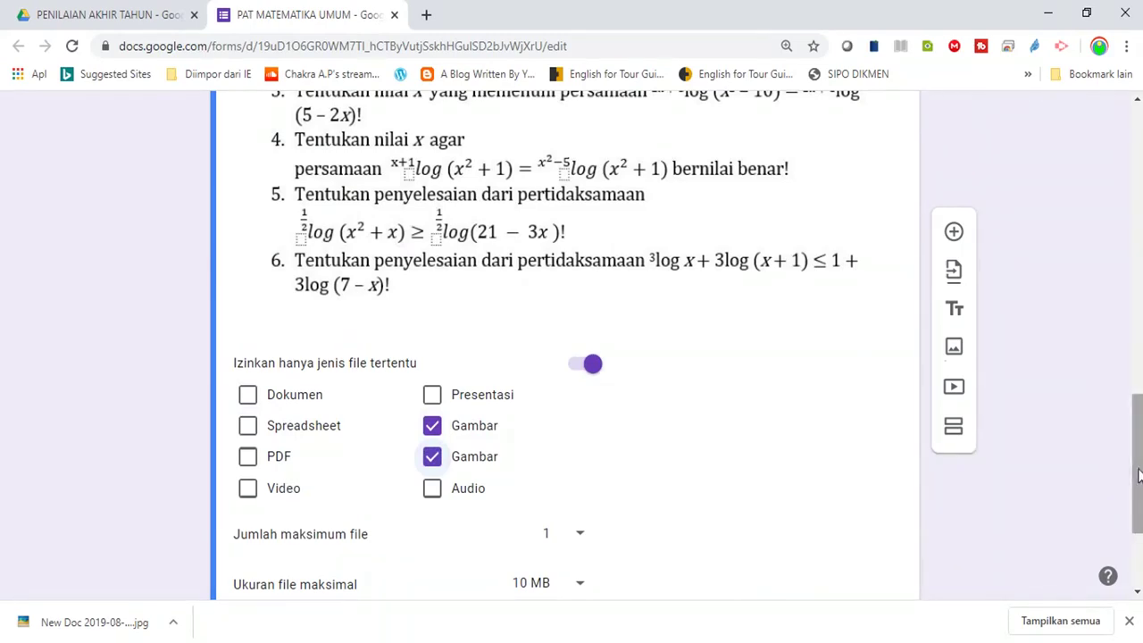
scroll(1084, 536, "down", 2)
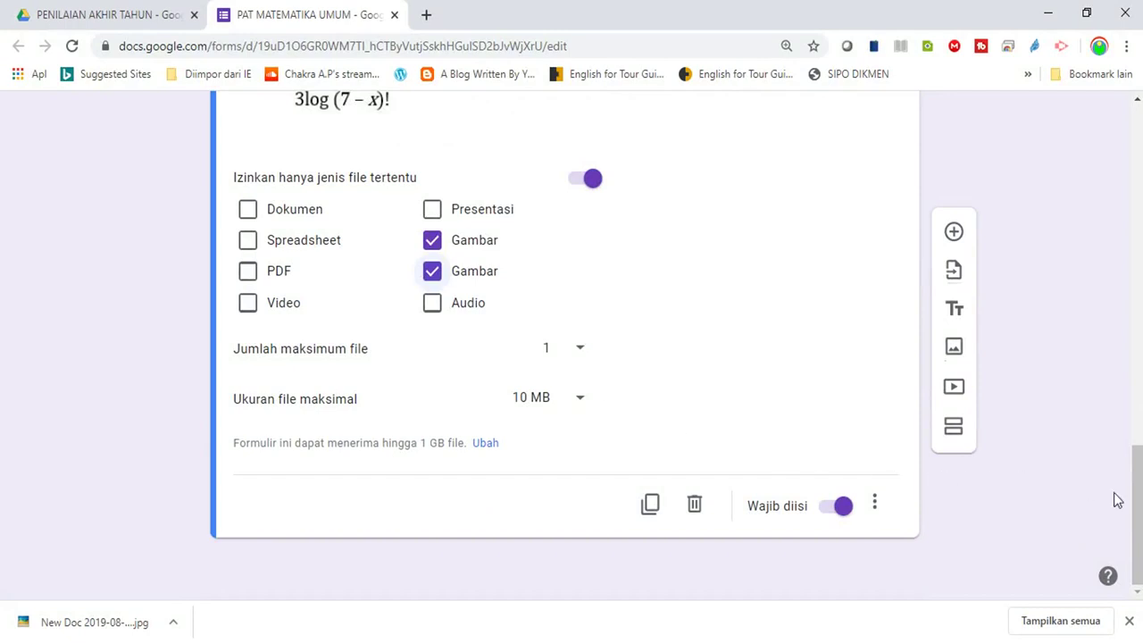
left_click_drag(1136, 509, 1130, 148)
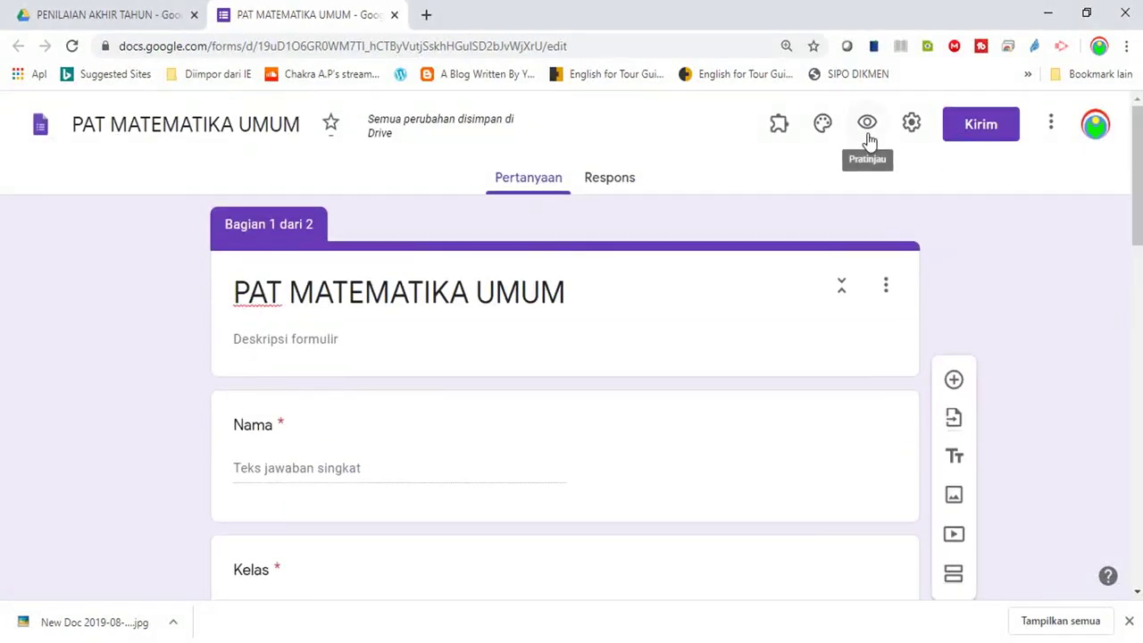
In Setelan, tick Kumpulkan alamat email, Batasi ke 1 tanggapan and Edit setelah mengirimkan, then save
left_click(971, 131)
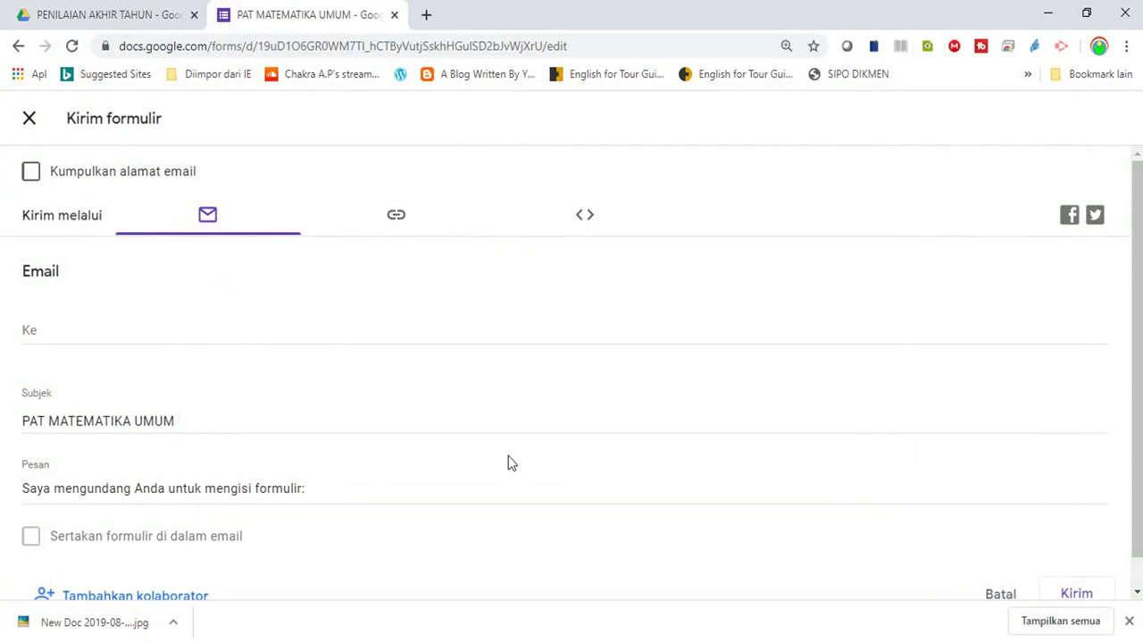
left_click(30, 121)
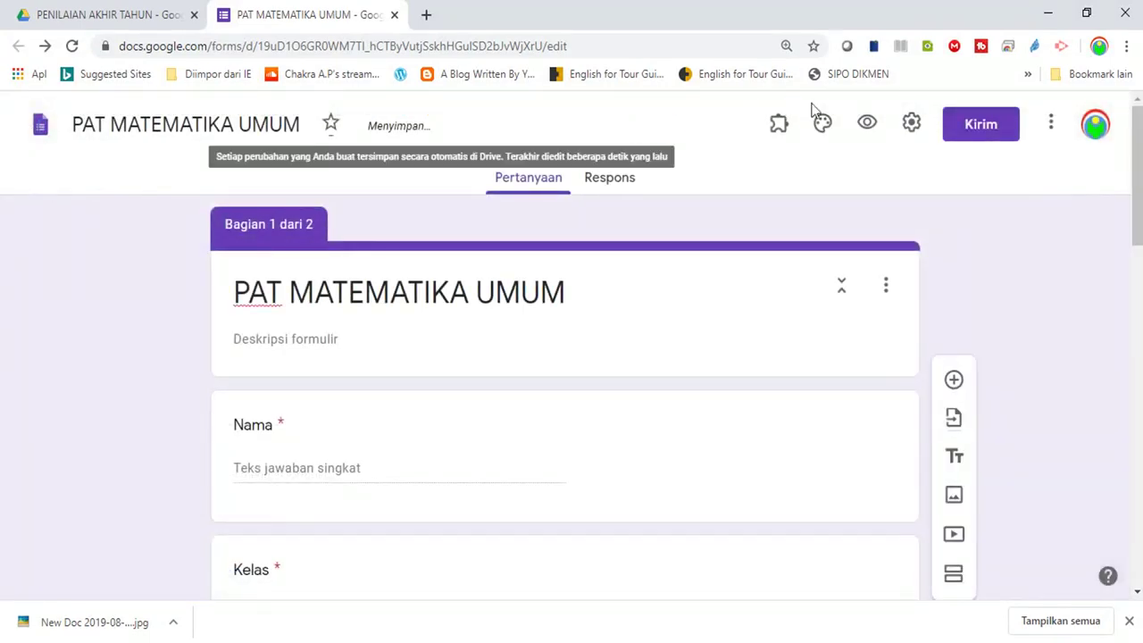
left_click(909, 130)
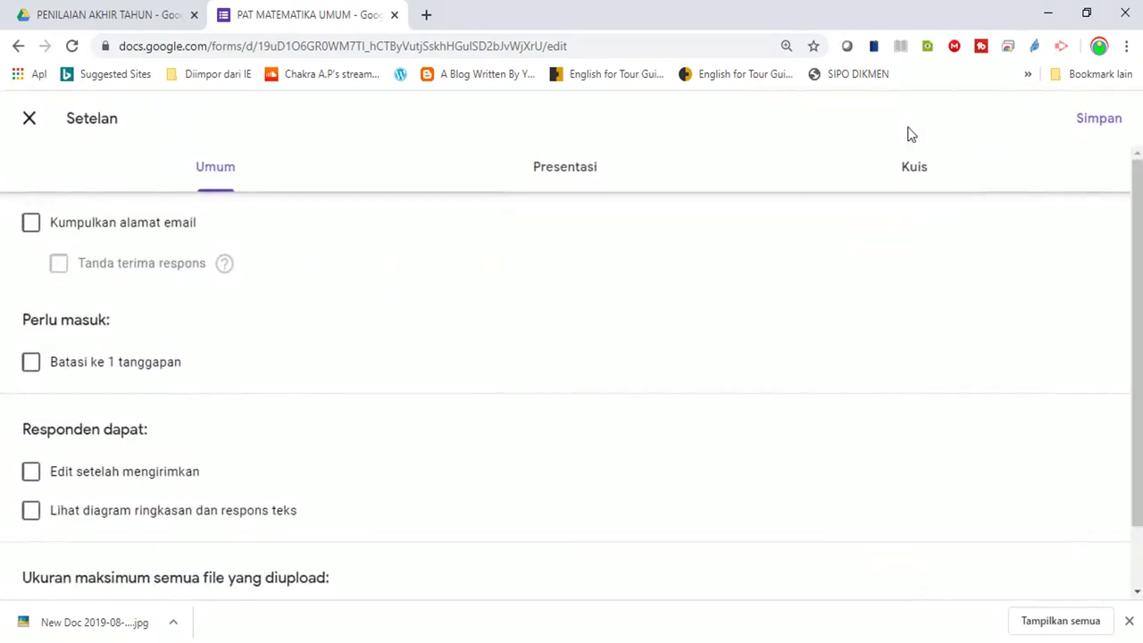
left_click(32, 227)
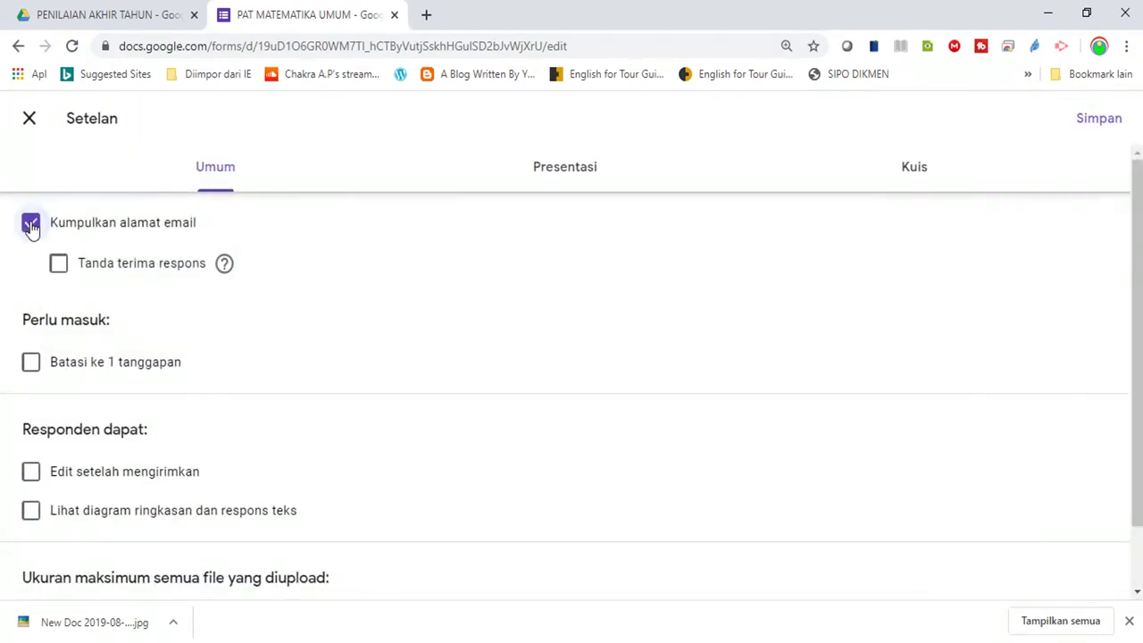
left_click(30, 364)
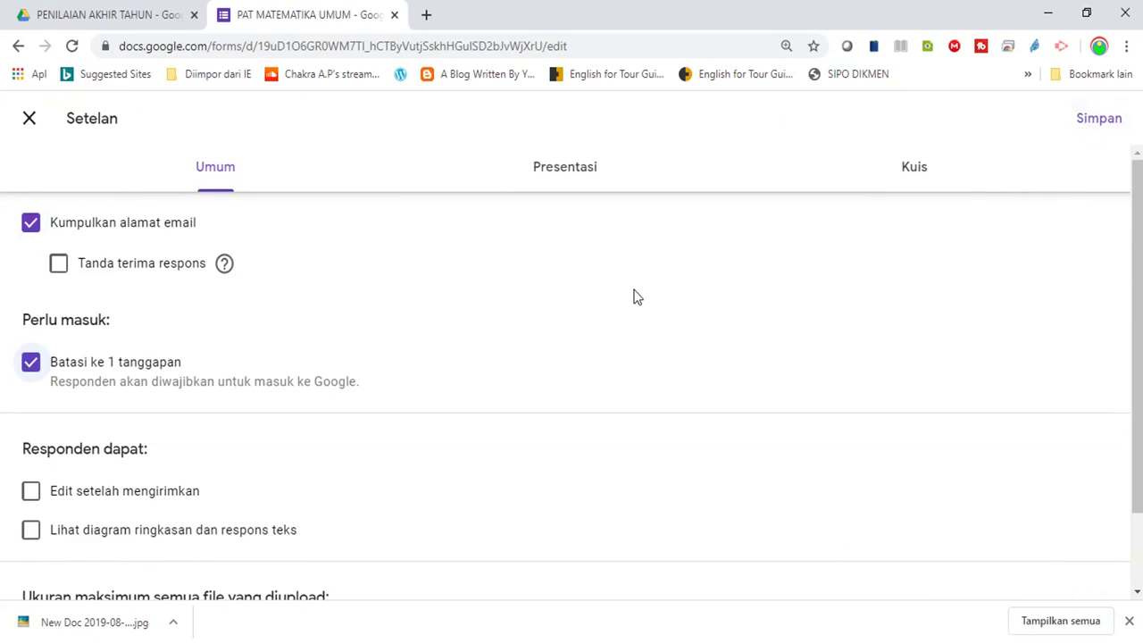
left_click(33, 502)
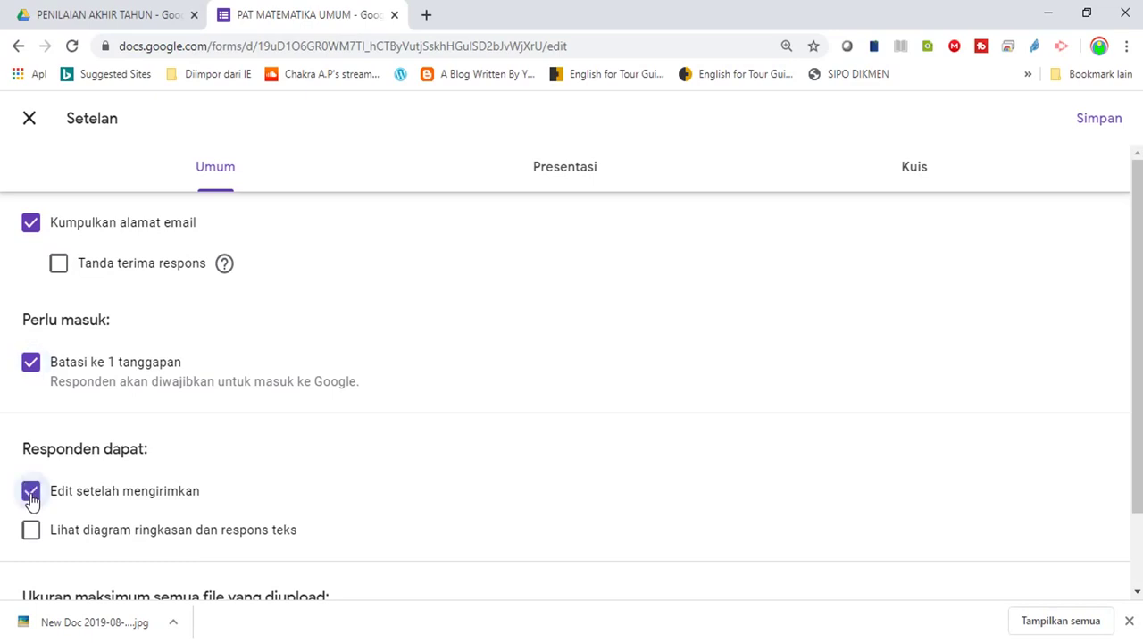
left_click(1089, 134)
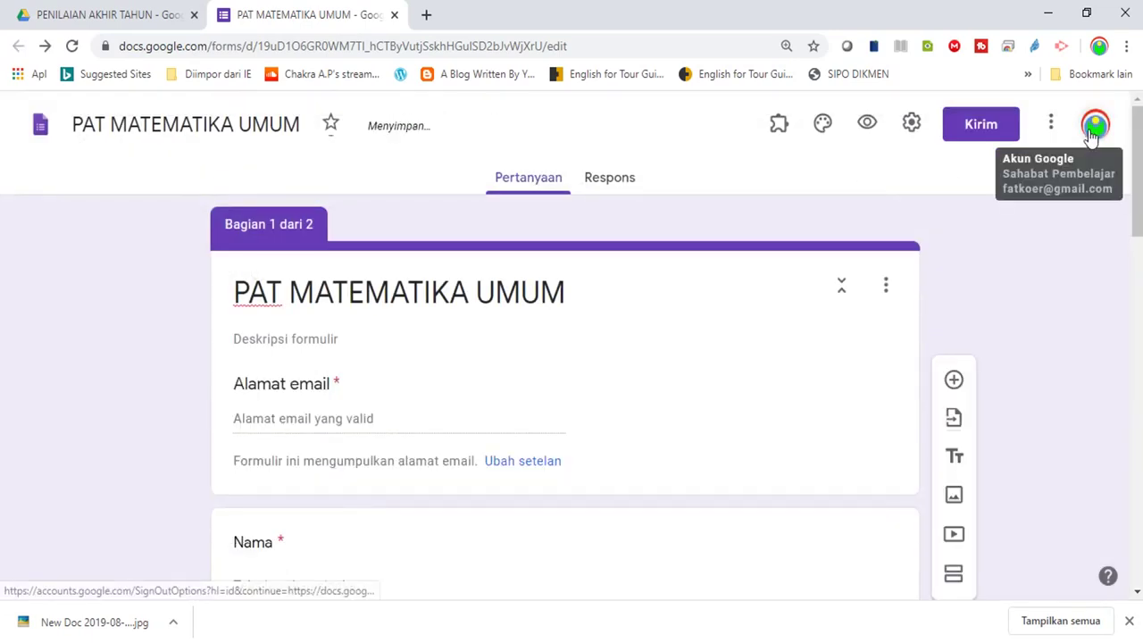
Copy the form's link from Kirim with 'Perpendek URL' ticked to get a forms.gle address
left_click(979, 130)
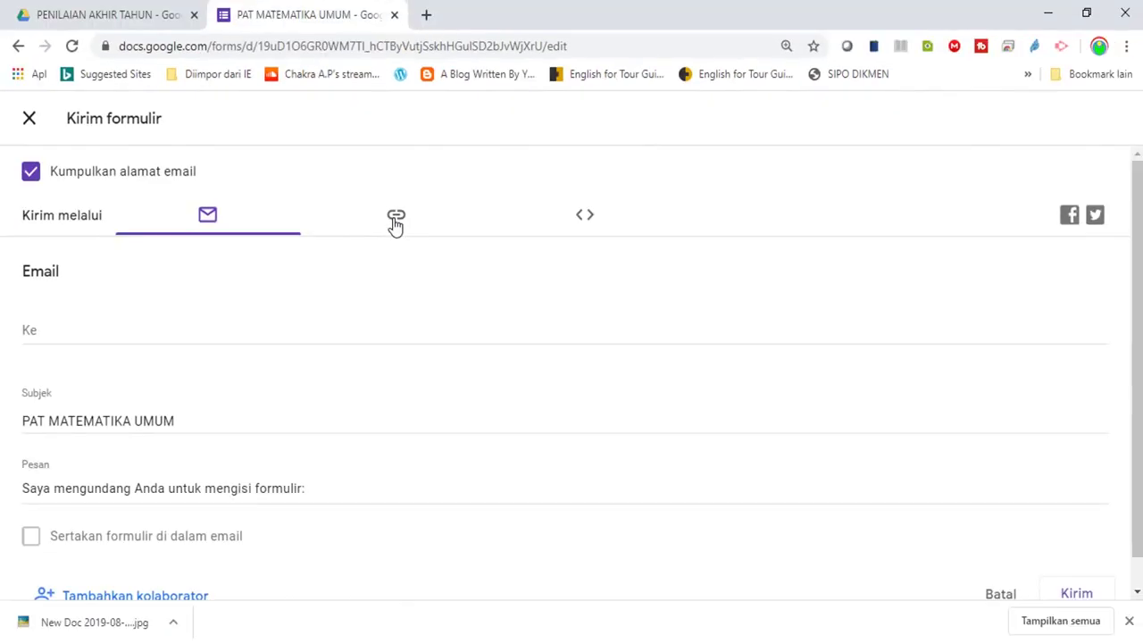
left_click(396, 223)
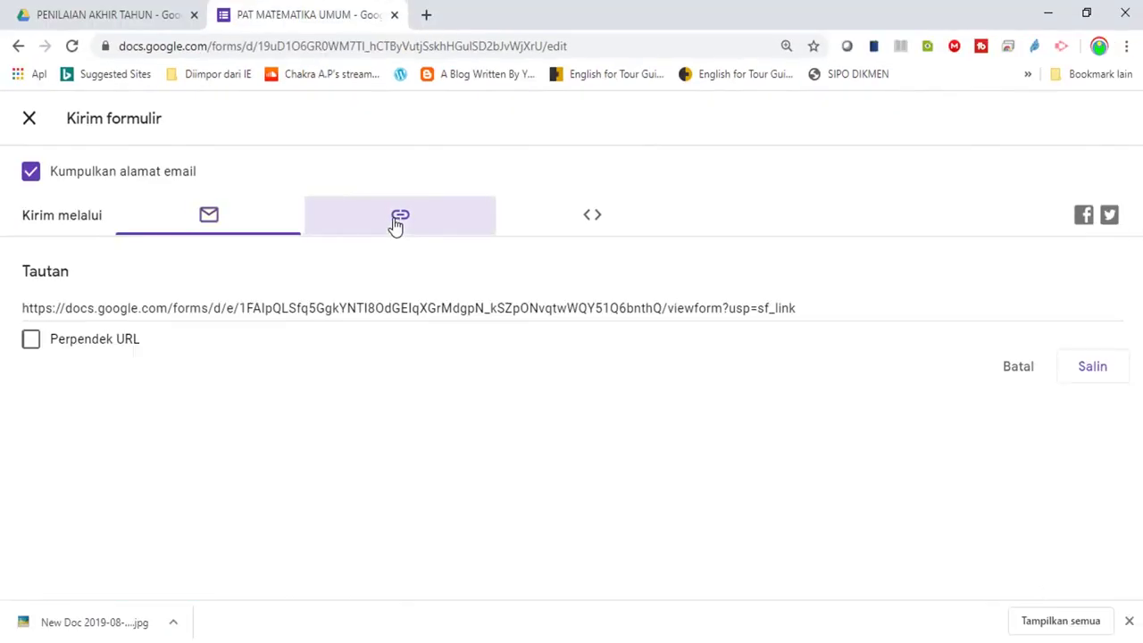
left_click(31, 345)
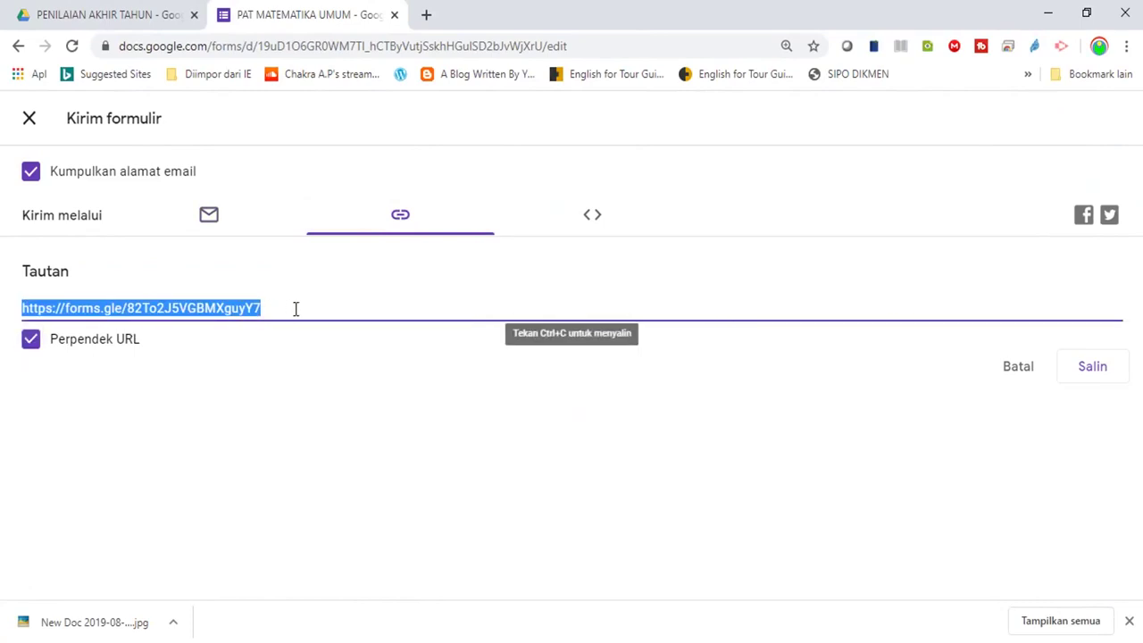
left_click(1093, 373)
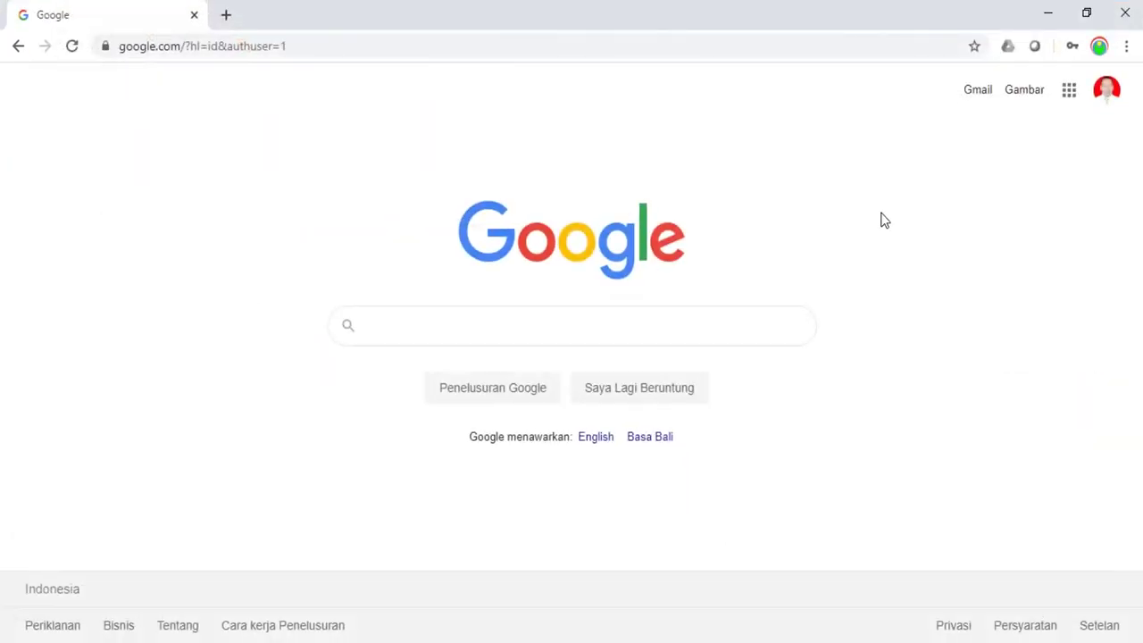
Paste the copied forms.gle link into Chrome's address bar and load it
left_click(314, 41)
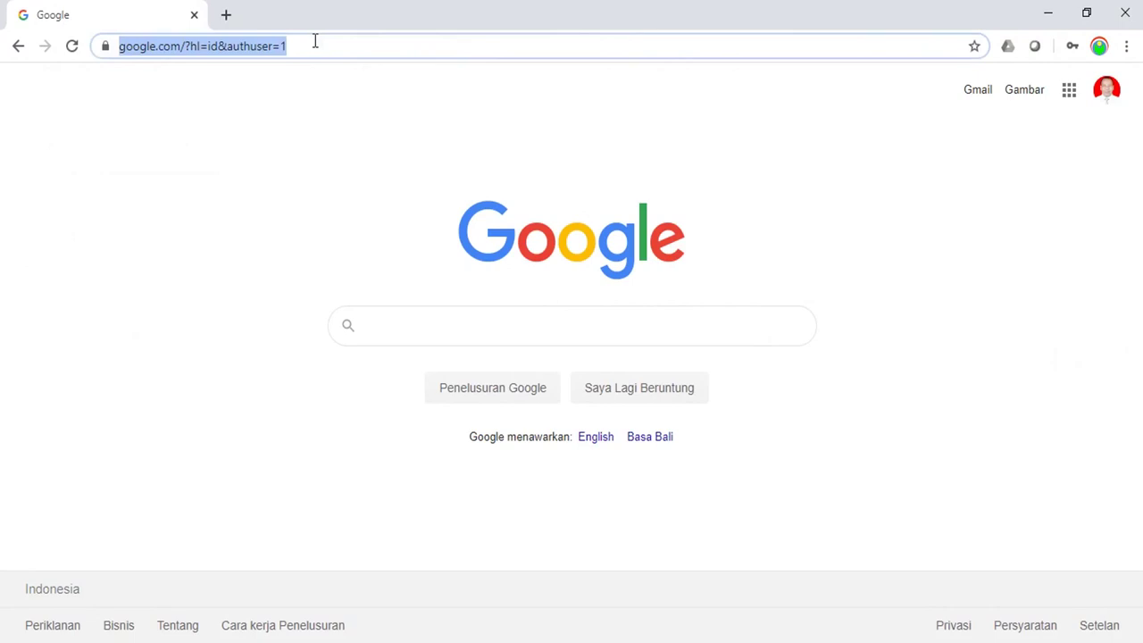
type("https://forms.gle/82To2J5VGBMXguyY7")
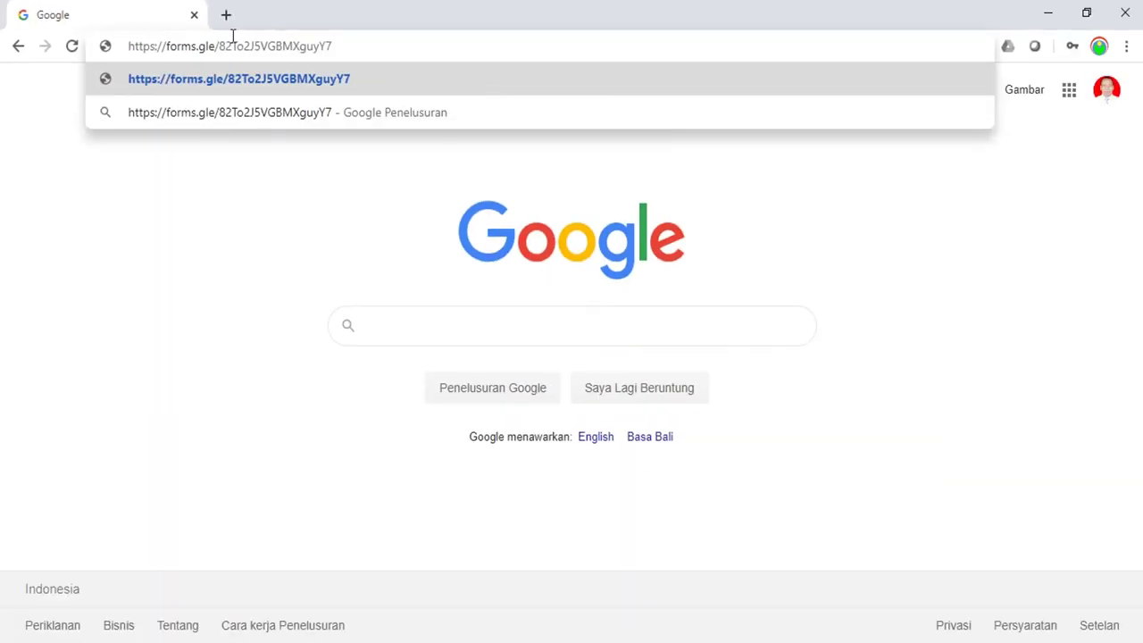
key("Return")
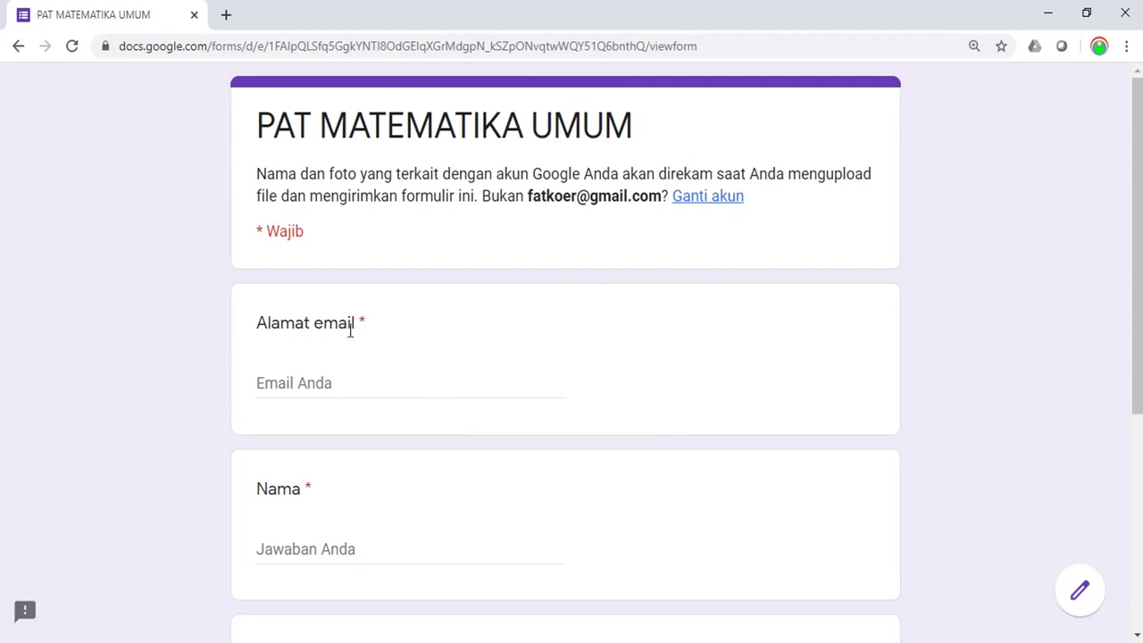
Fill the email field with the saved address and enter the respondent's full name in Nama
left_click_drag(1138, 247, 1138, 300)
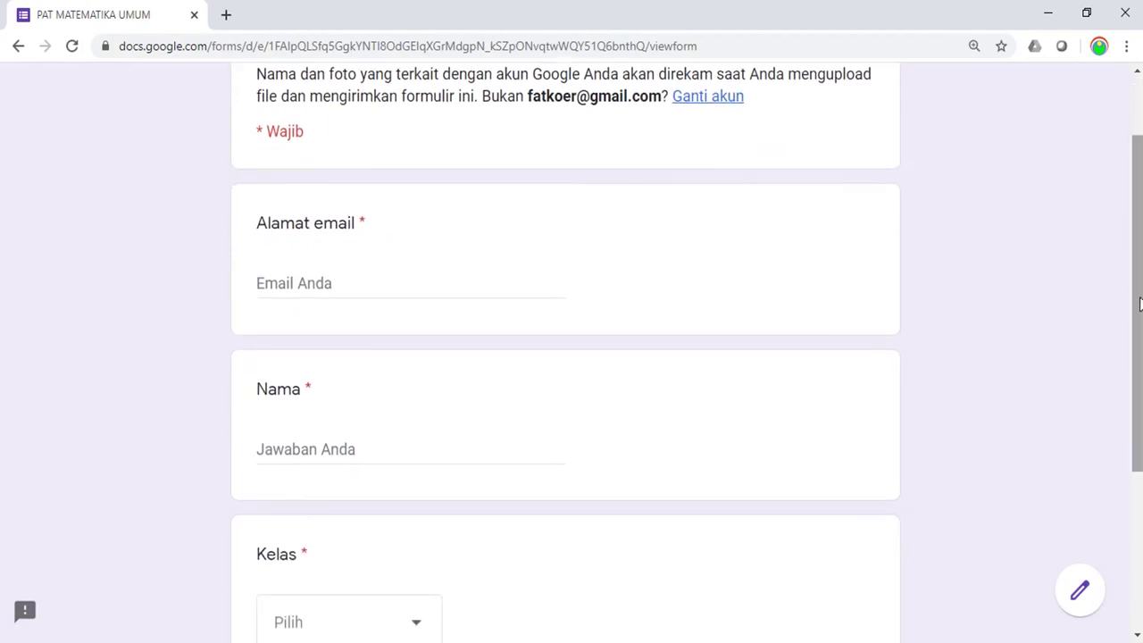
left_click(338, 283)
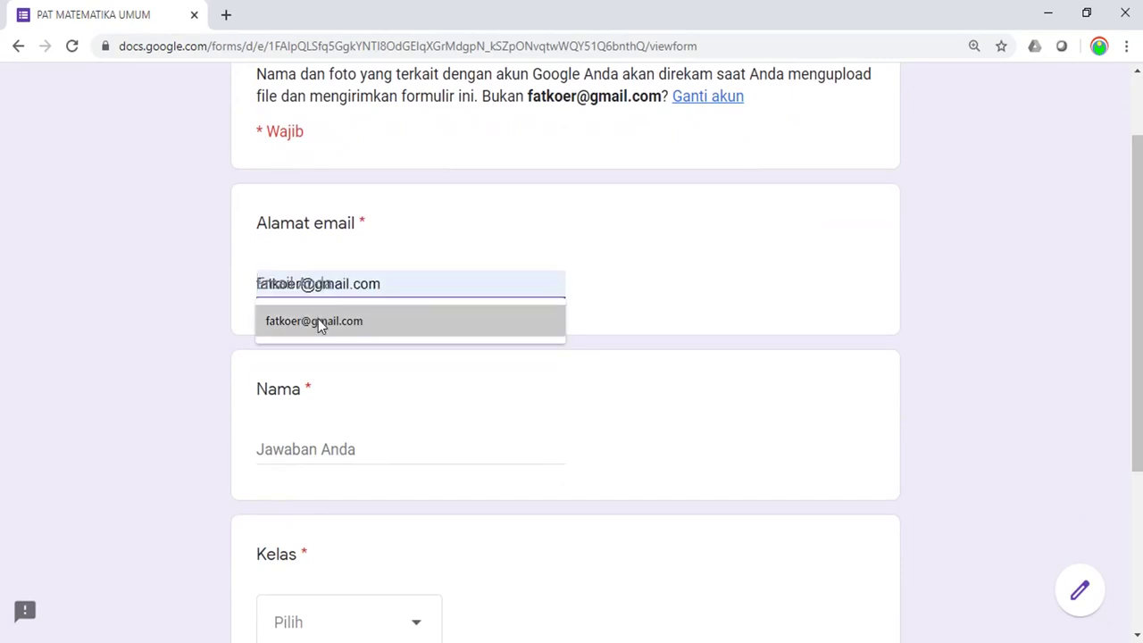
left_click(318, 320)
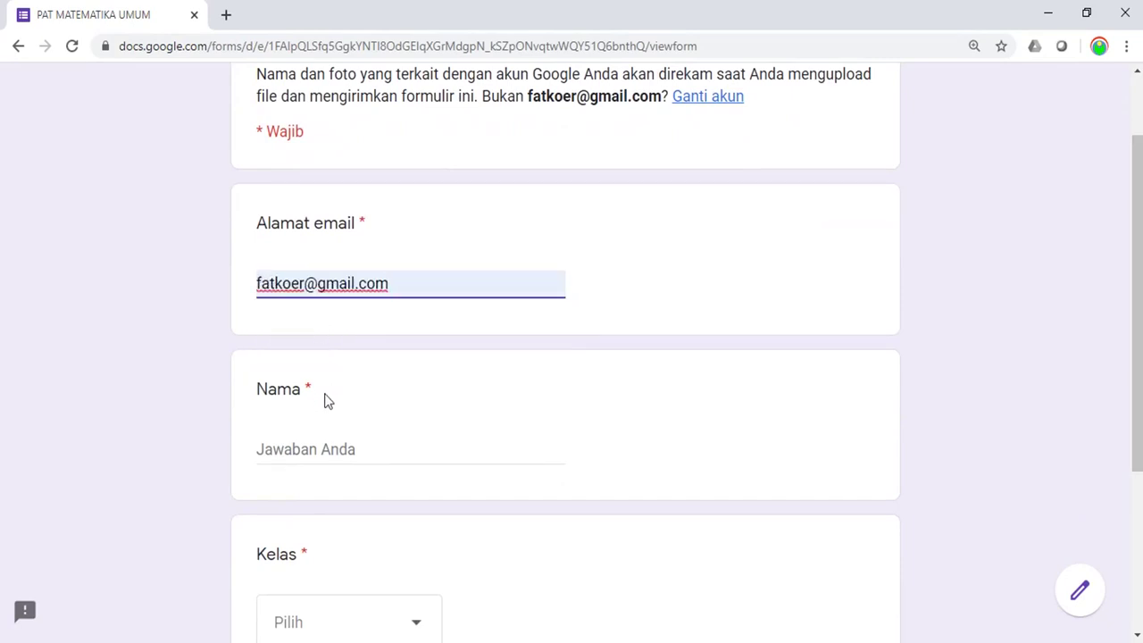
left_click(333, 448)
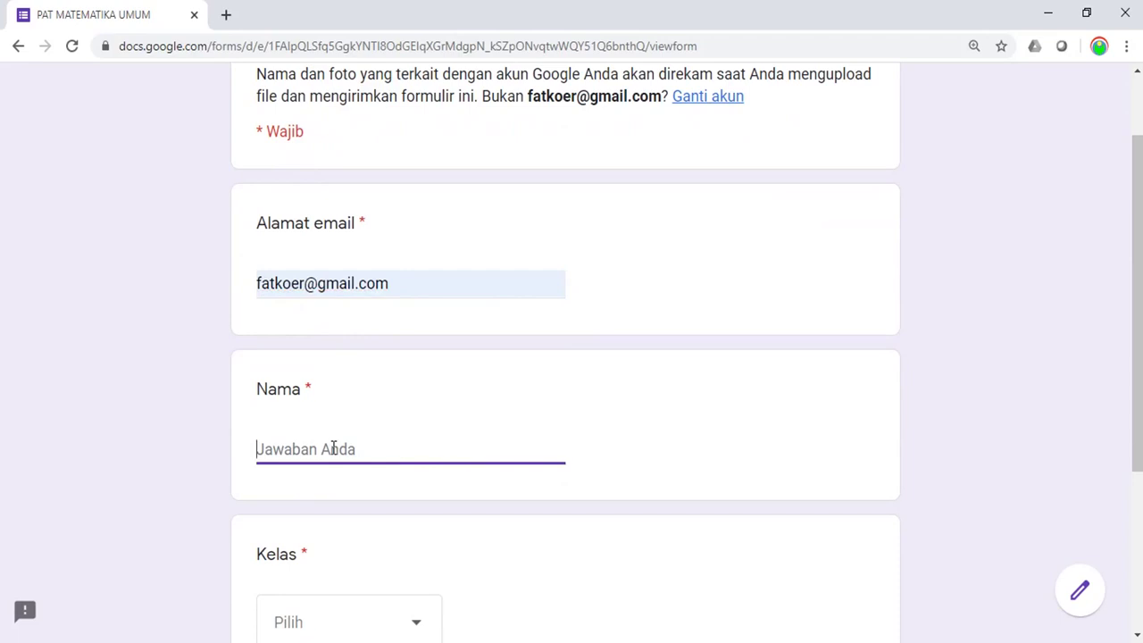
type("Moch")
key("BackSpace")
key("BackSpace")
key("BackSpace")
key("BackSpace")
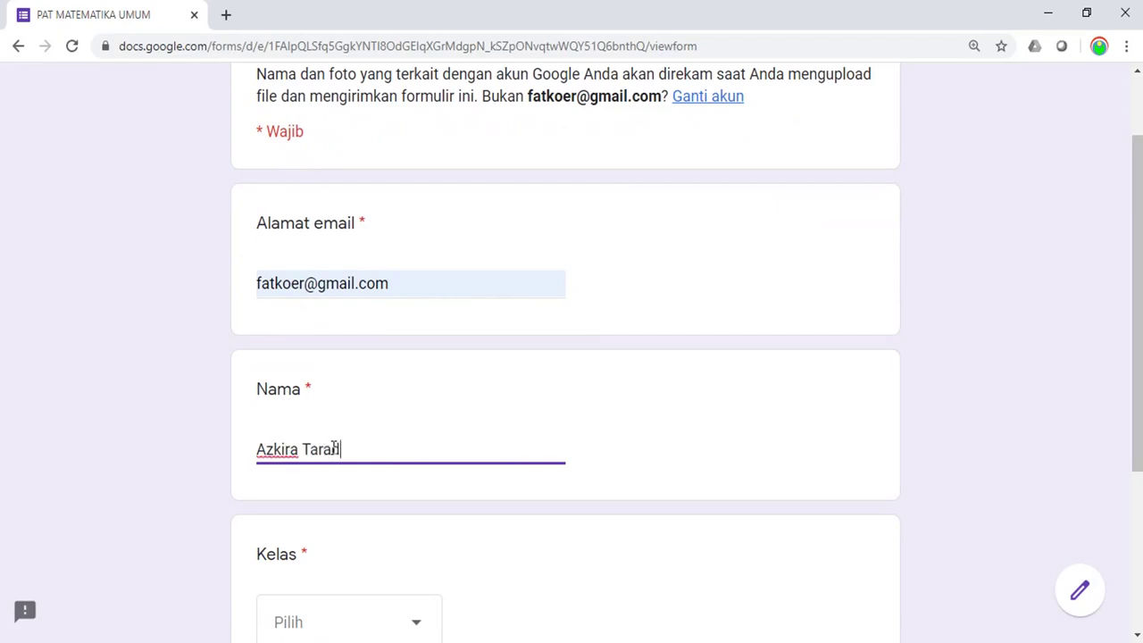
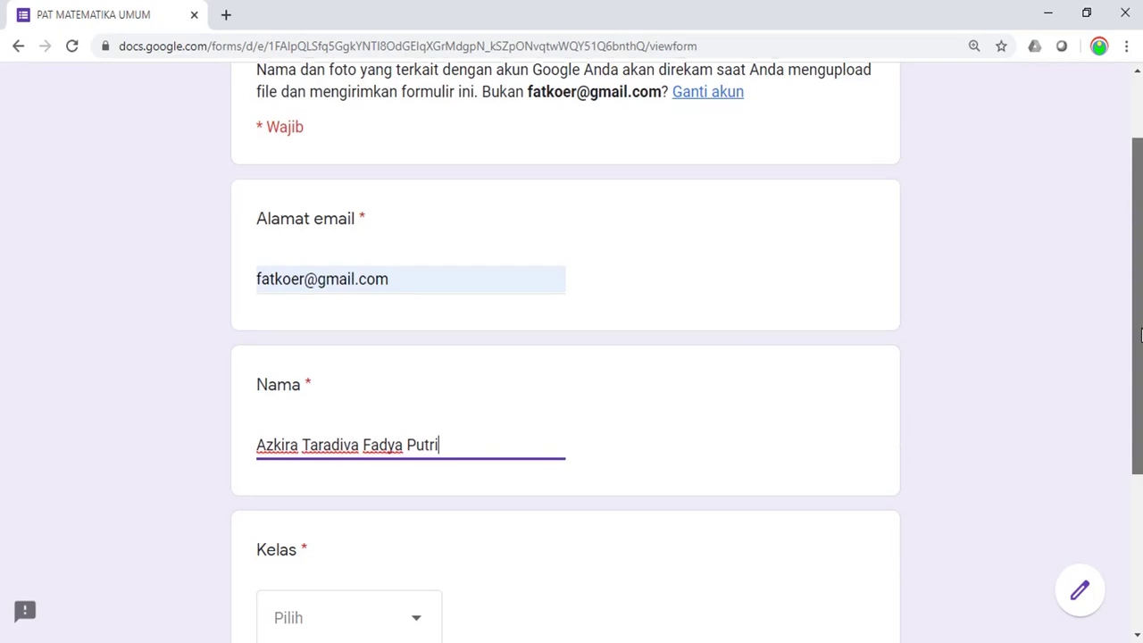
Choose X MIPA 1 for Kelas and continue to the SOAL section with Berikutnya
left_click_drag(1137, 332, 1120, 467)
left_click(417, 397)
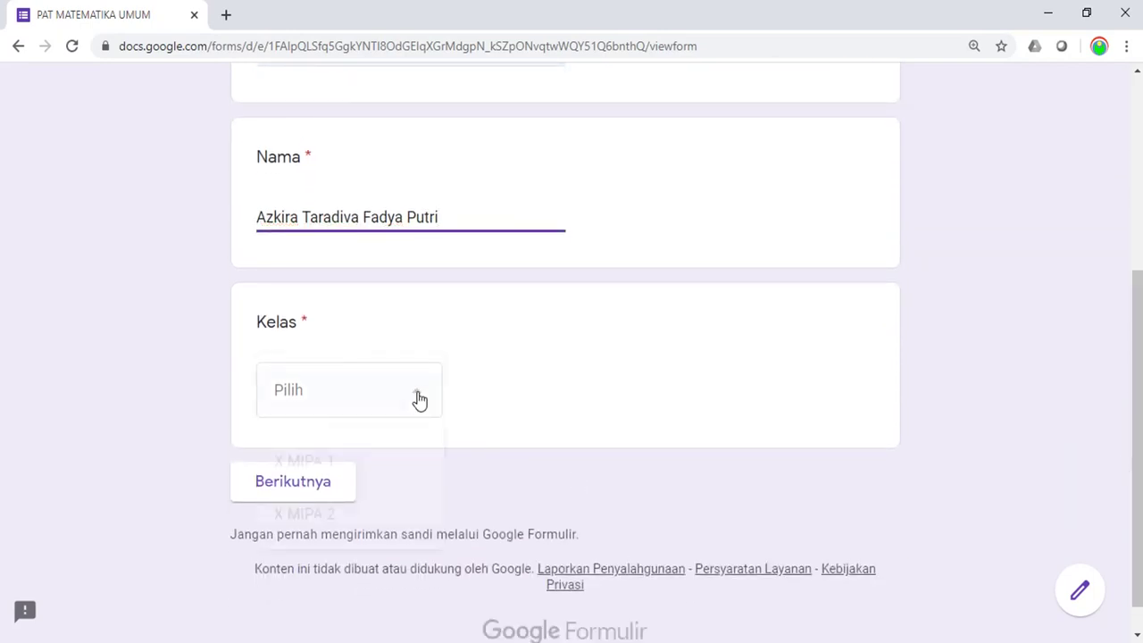
left_click(309, 469)
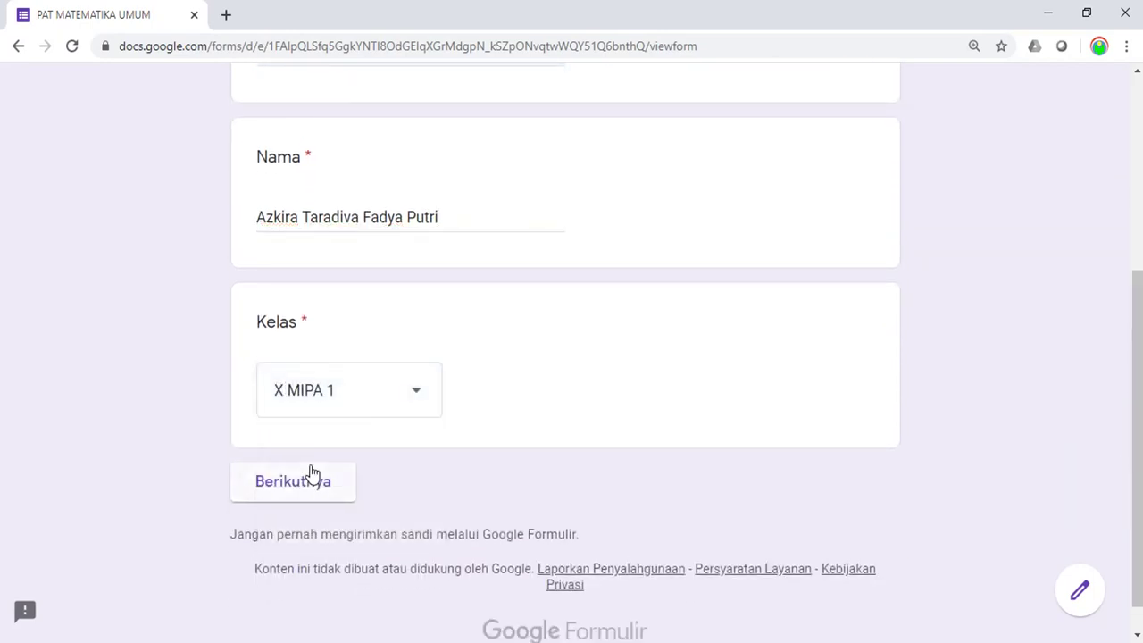
left_click(295, 487)
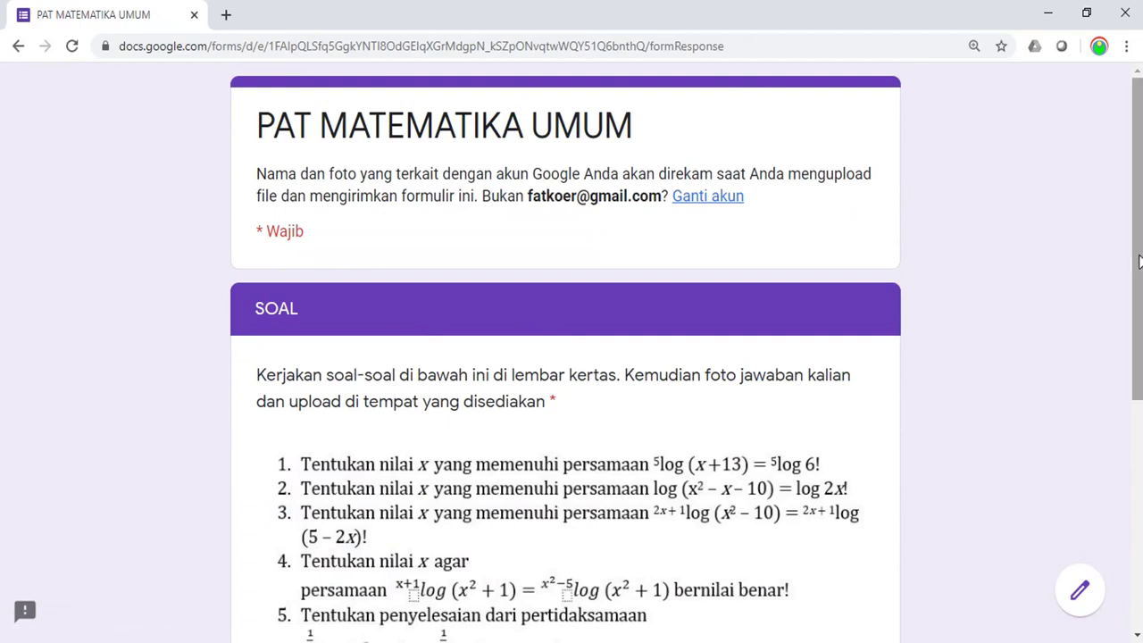
scroll(1138, 260, "down", 2)
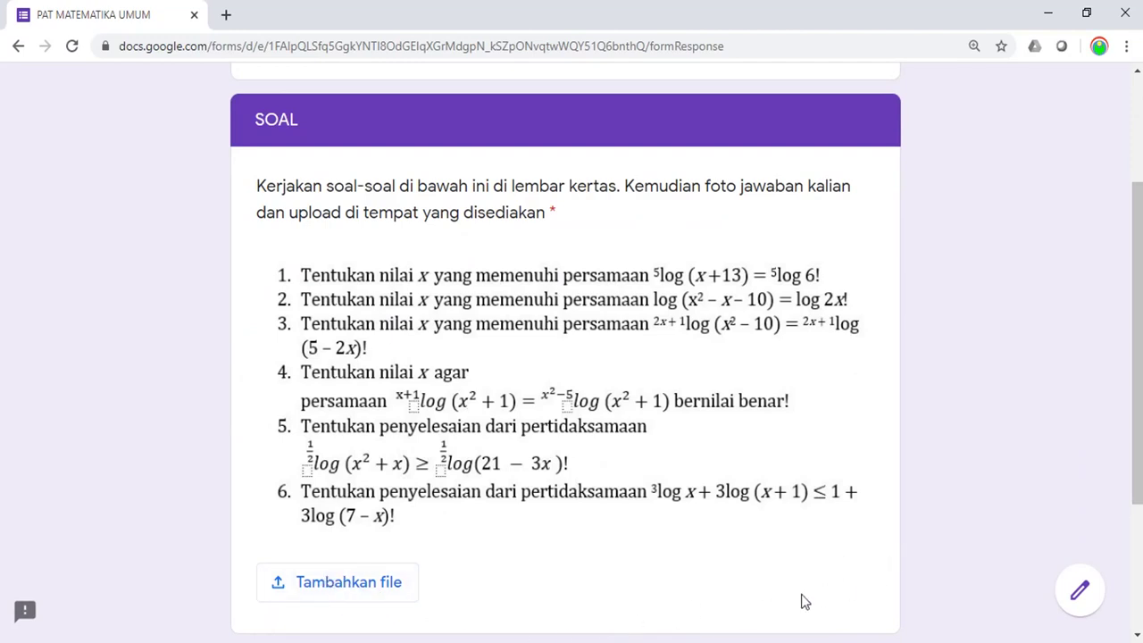
mouse_move(637, 640)
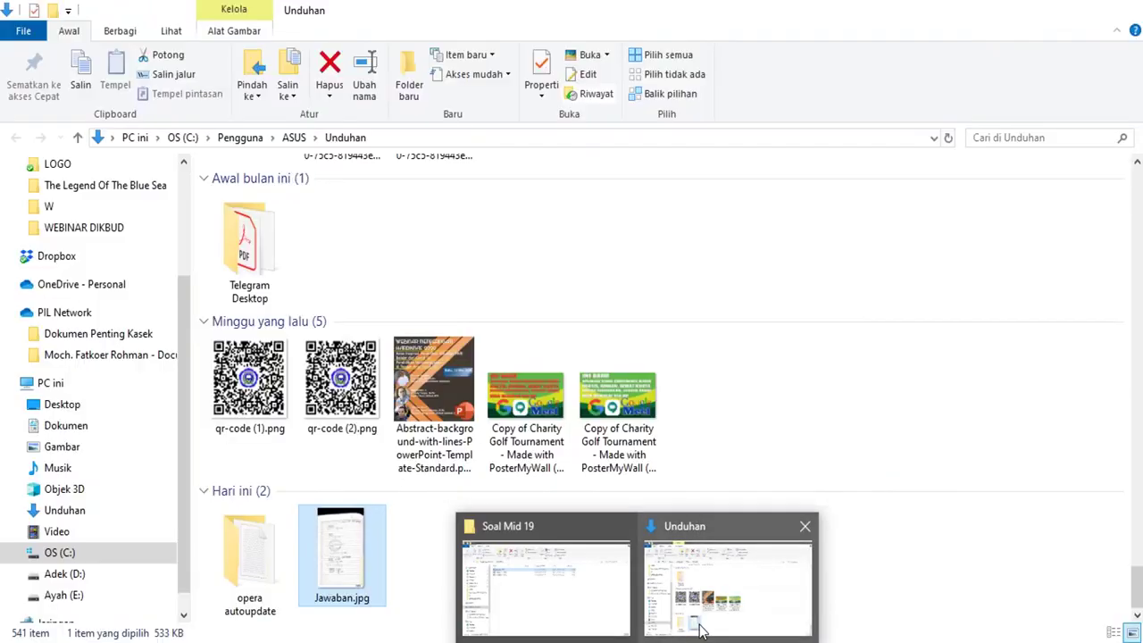
left_click(701, 629)
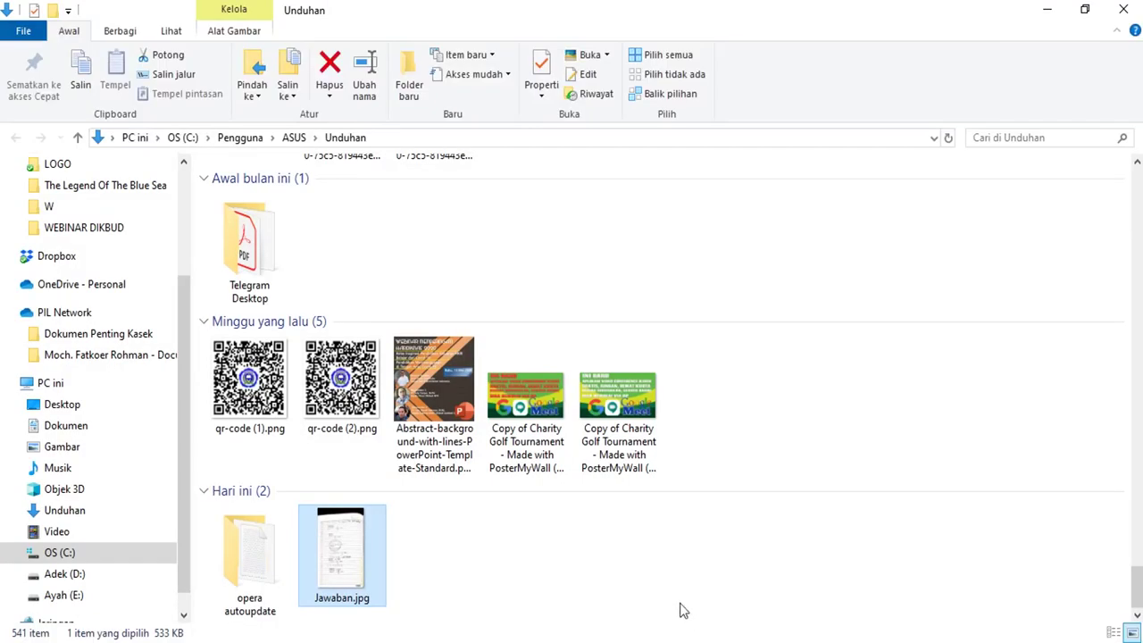
double_click(346, 565)
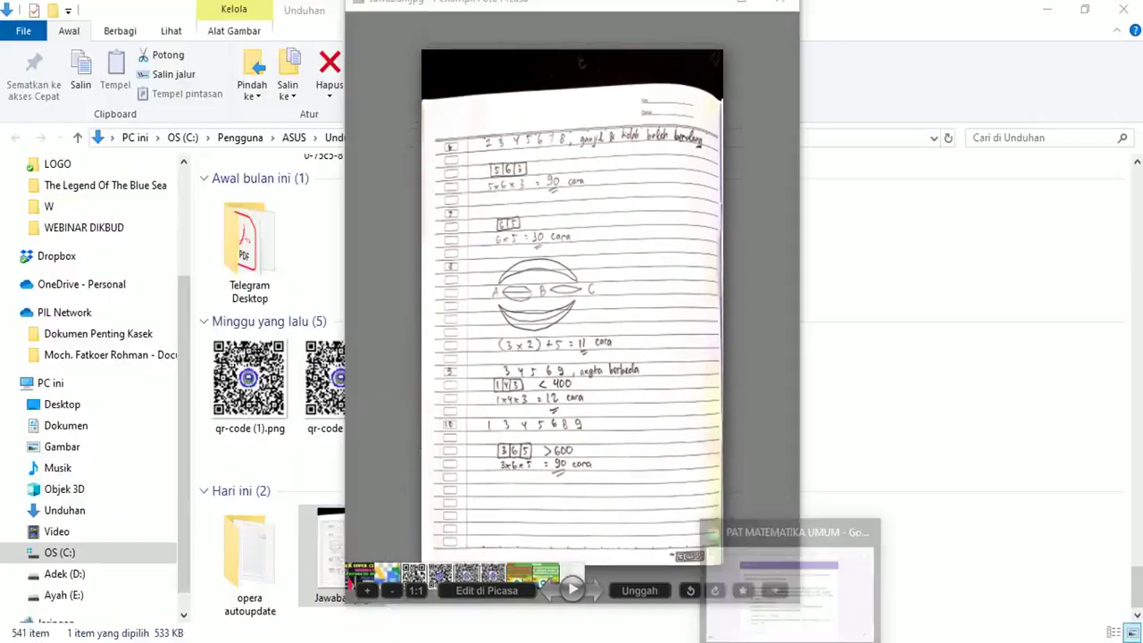
left_click(956, 607)
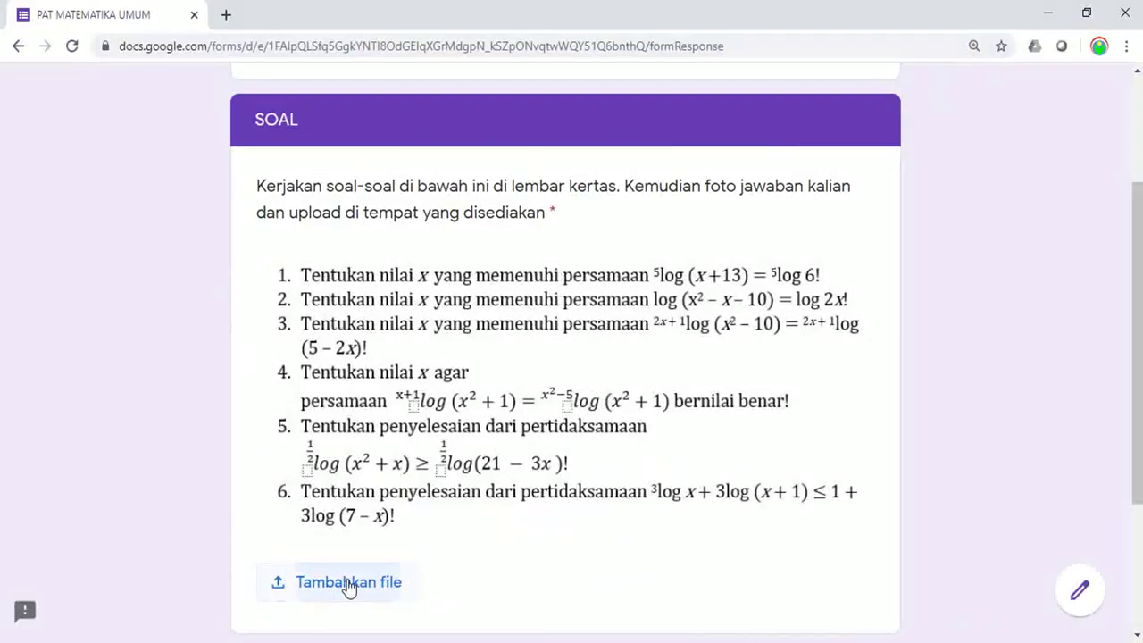
Upload Jawaban.jpg from the Unduhan folder as the SOAL answer file
left_click(348, 585)
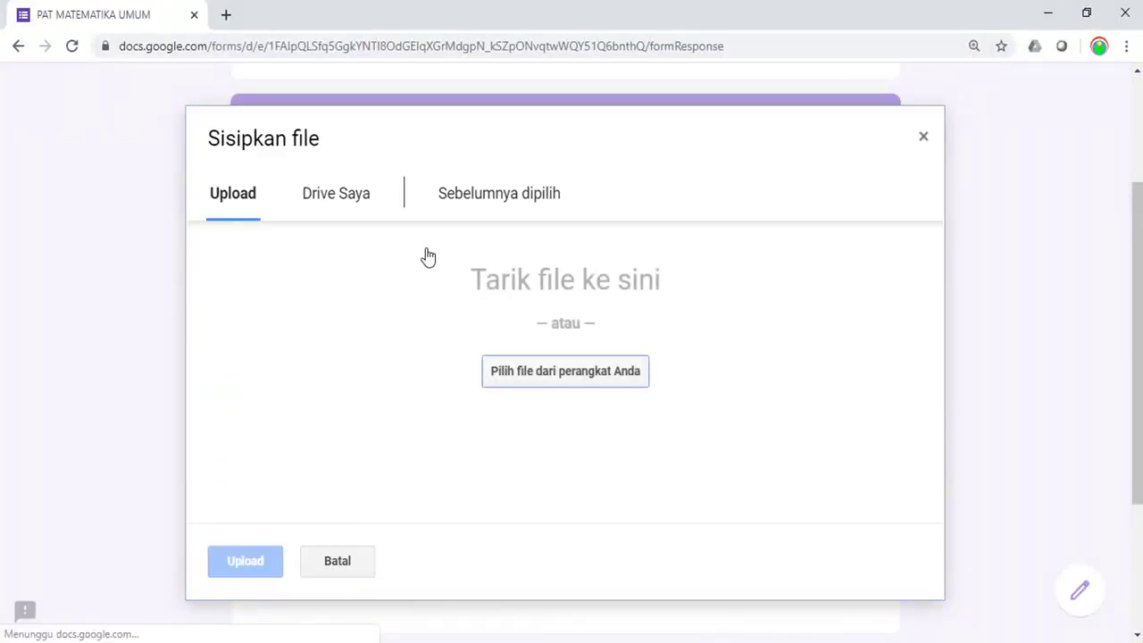
left_click(523, 379)
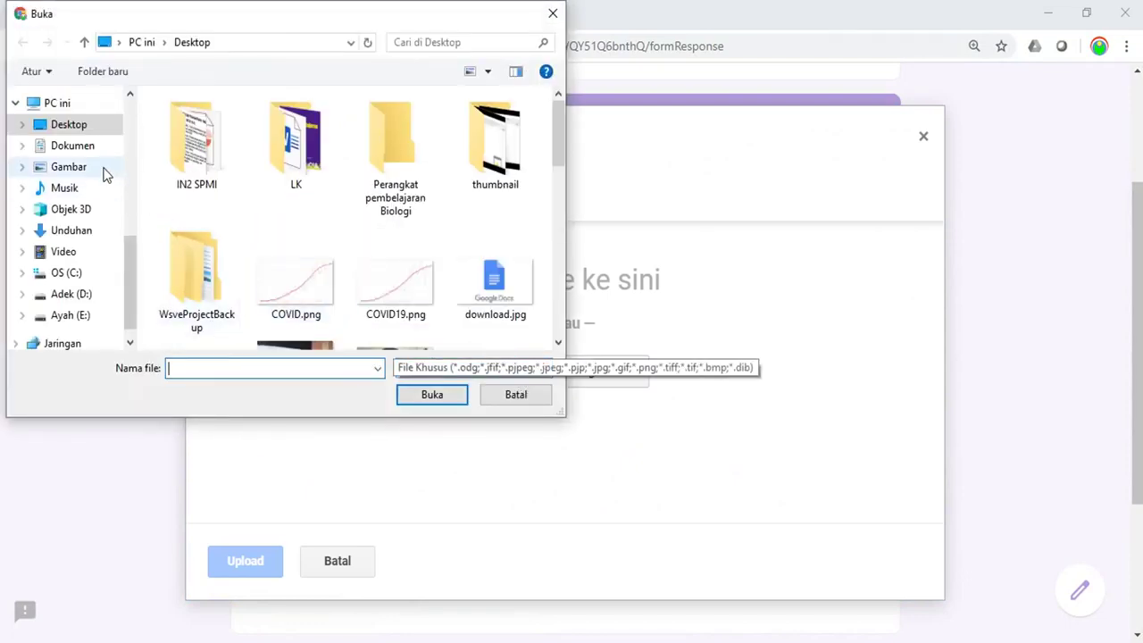
left_click(71, 231)
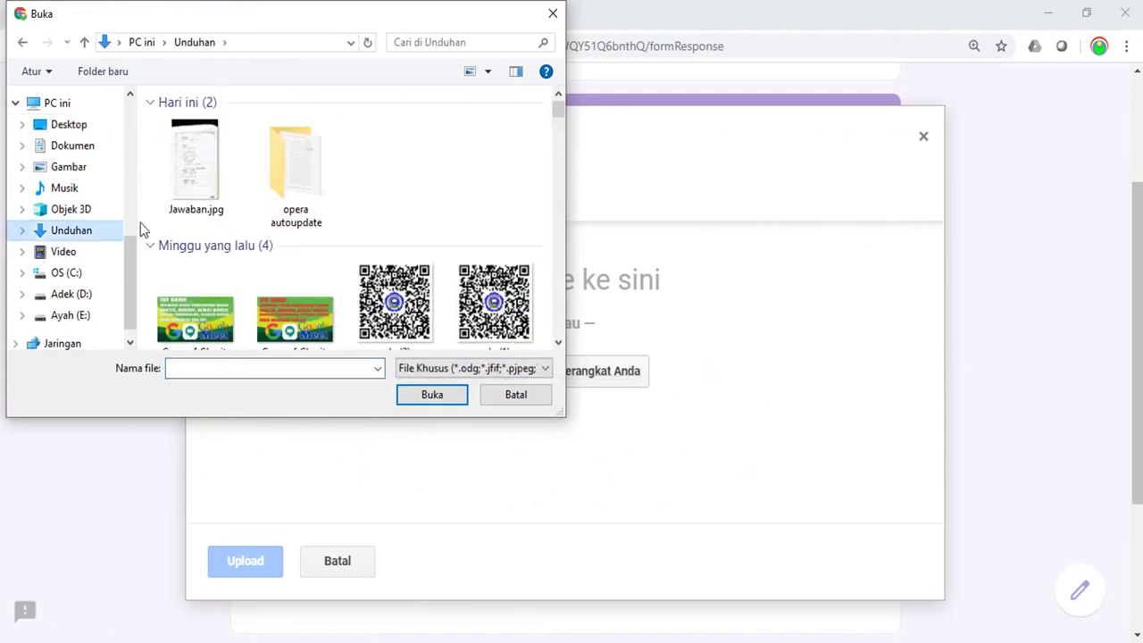
double_click(188, 182)
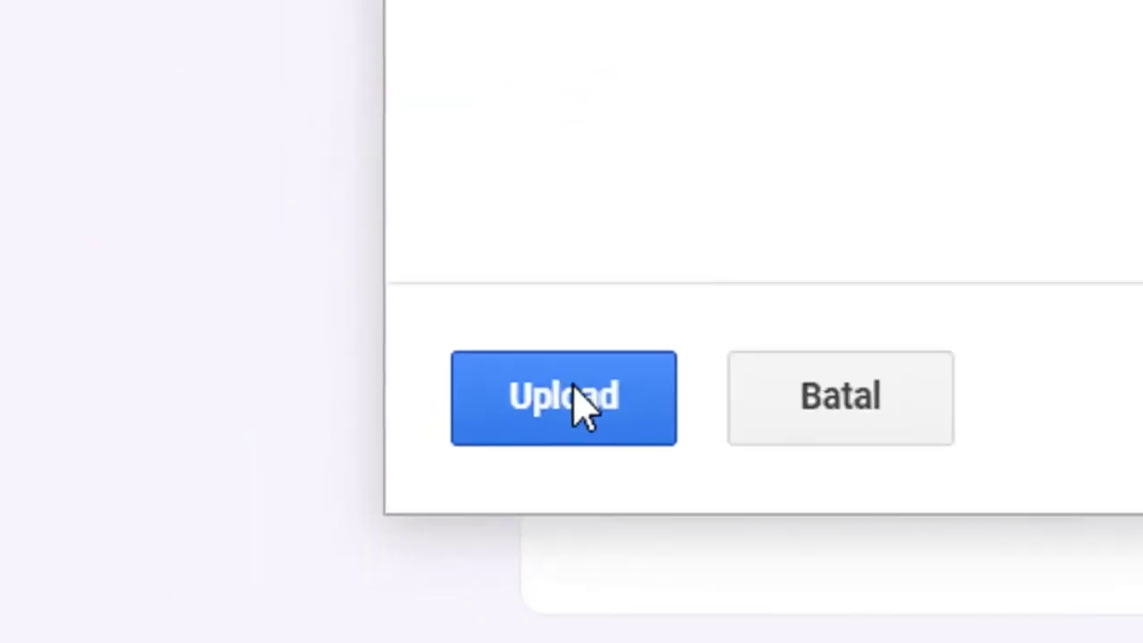
left_click(574, 387)
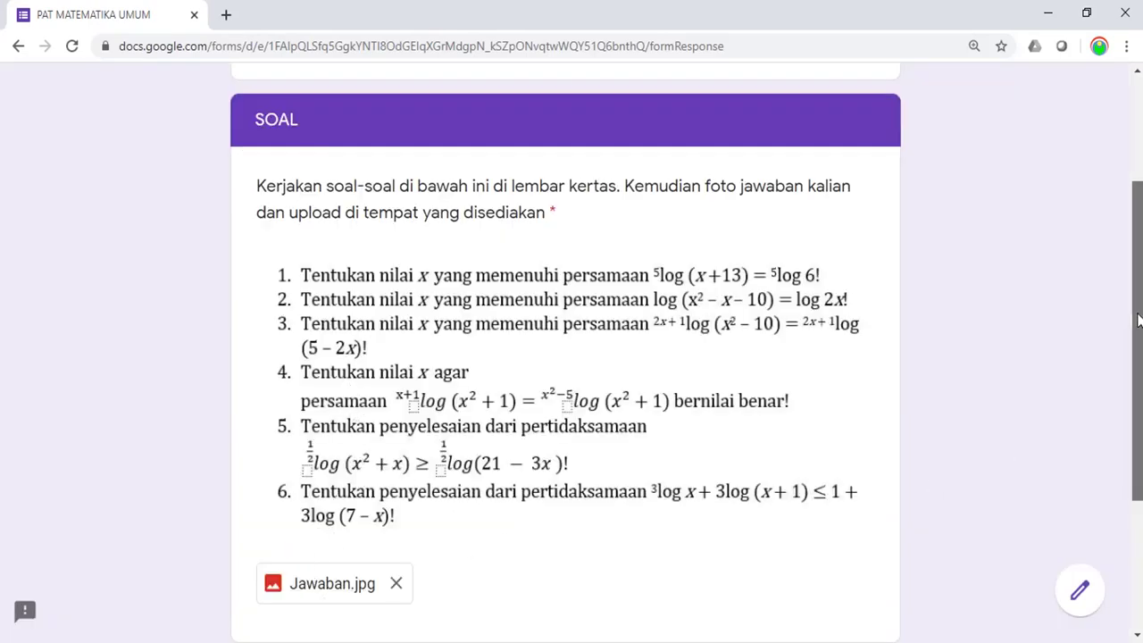
Submit the test response with Kirim and return to the form editor window
scroll(1139, 319, "down", 2)
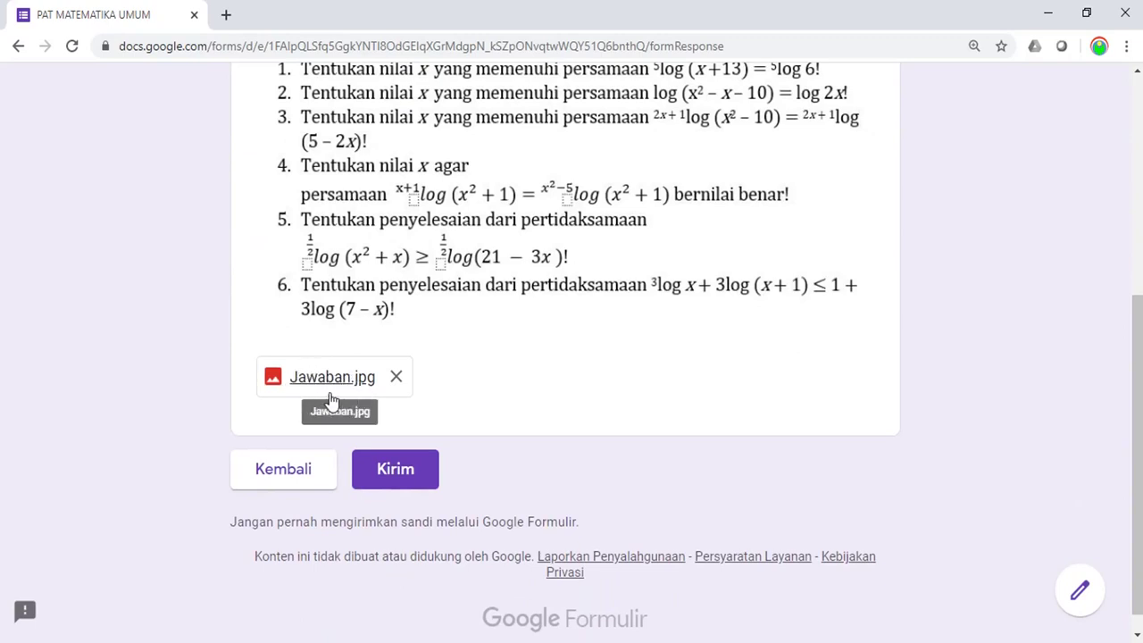
left_click(407, 478)
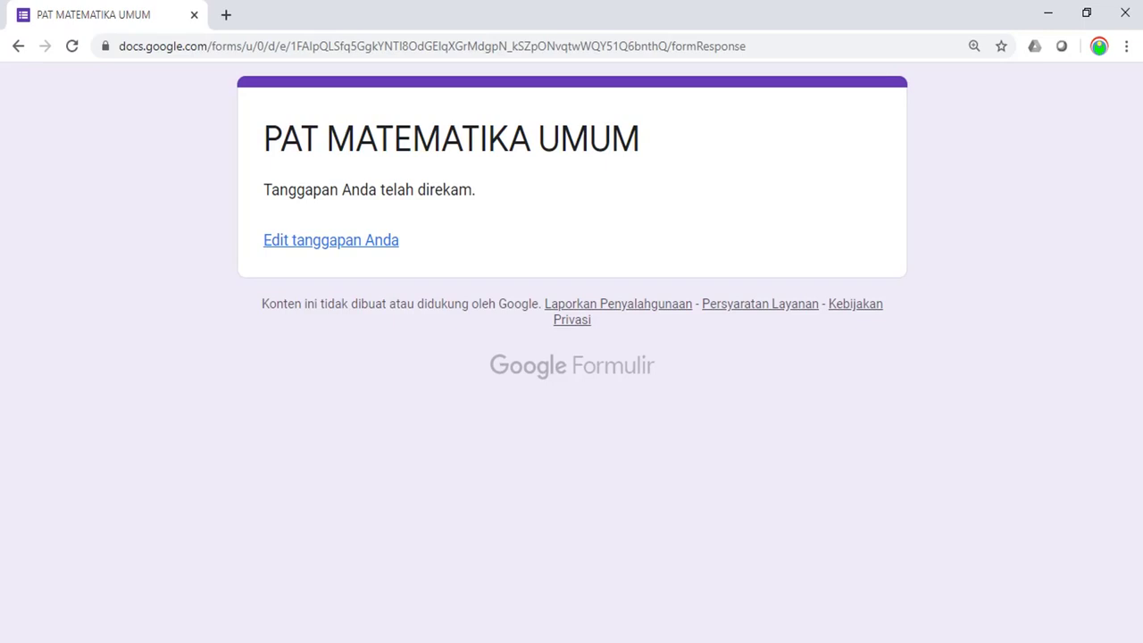
left_click(711, 571)
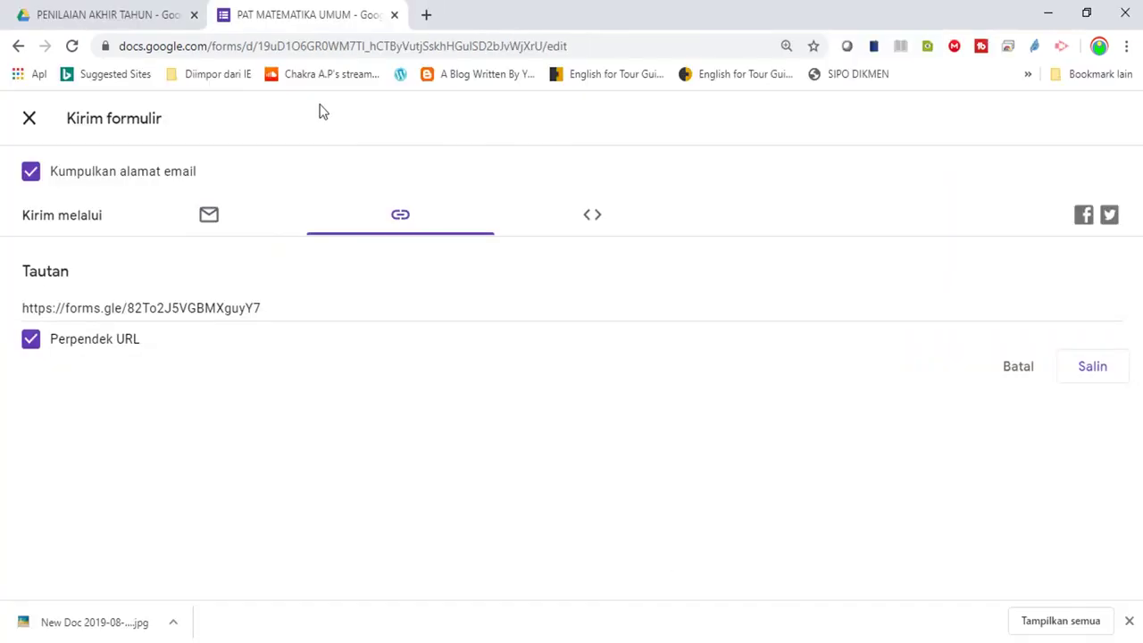
Close the send dialog and create the PAT MATEMATIKA UMUM (Respons) sheet from the Respons tab
left_click(29, 118)
left_click(29, 123)
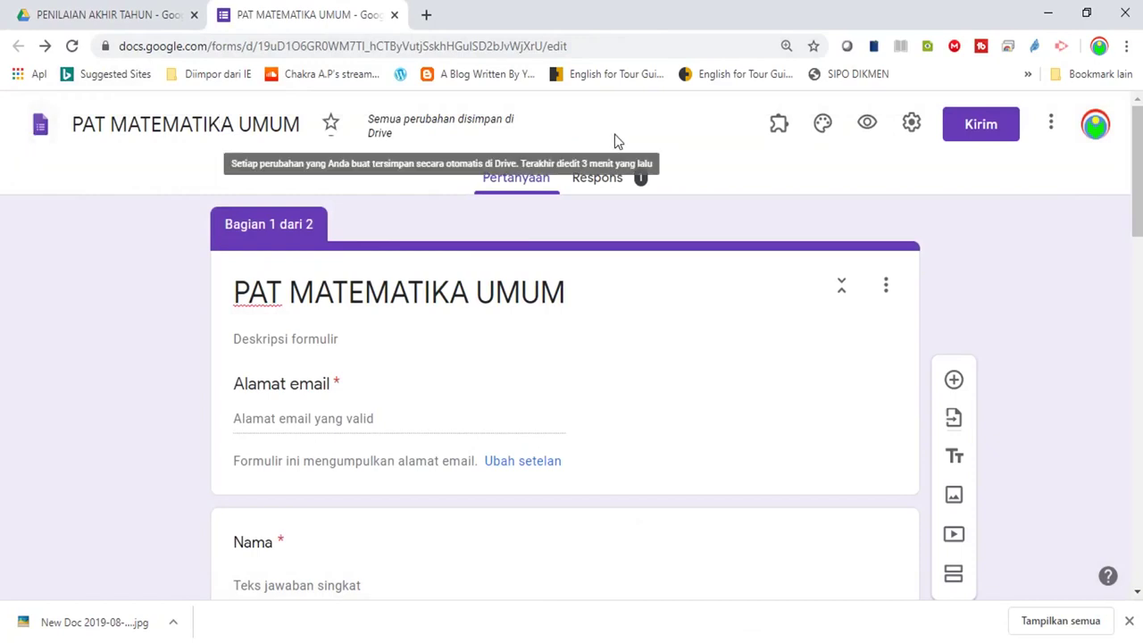
left_click(604, 184)
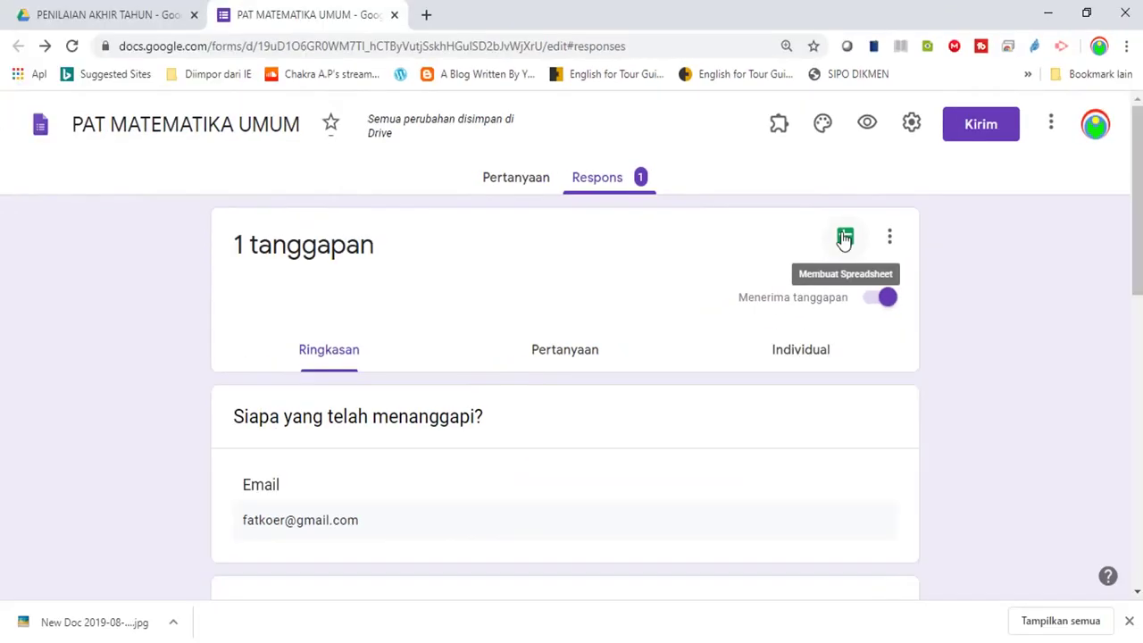
left_click(844, 239)
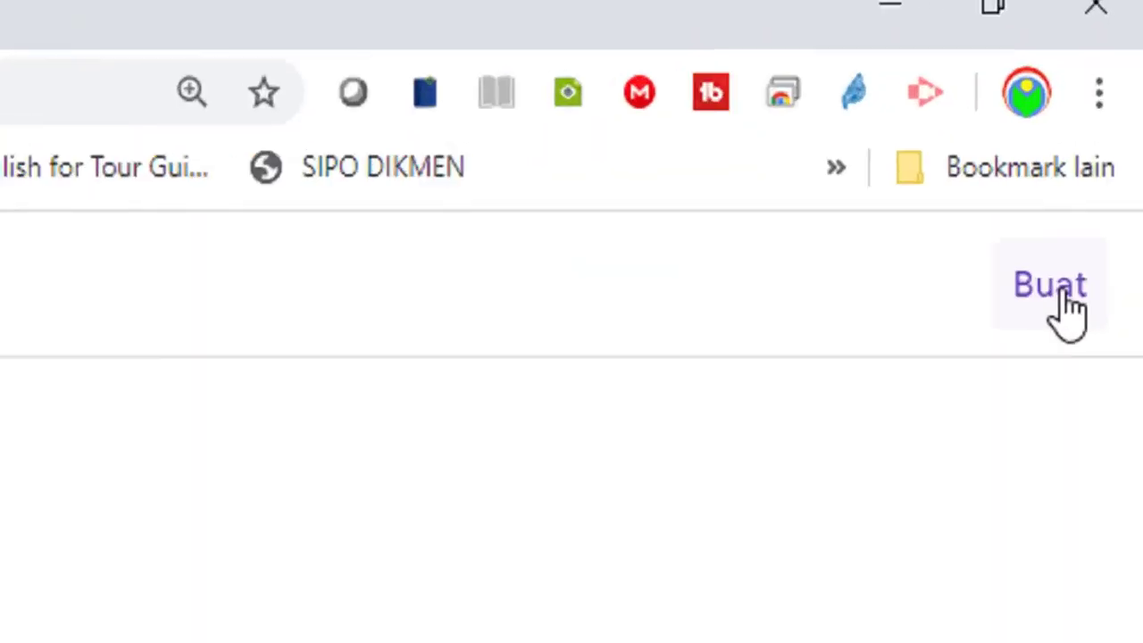
left_click(1058, 343)
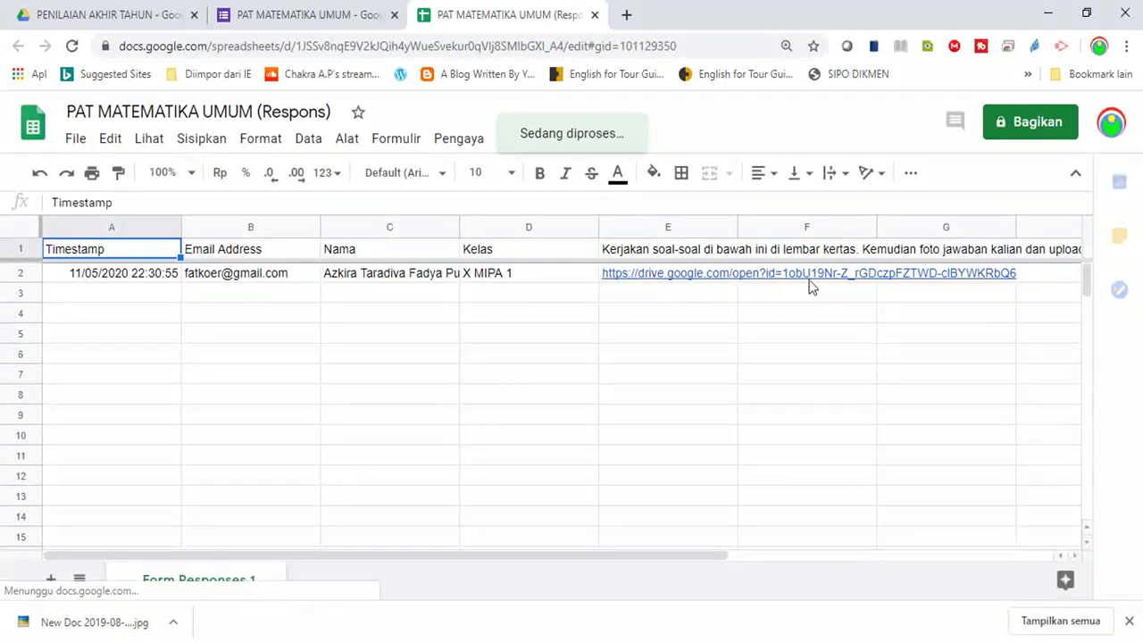
Open Jawaban - Sahabat Pembelajar.jpg from cell E2's link in a new Drive tab
mouse_move(737, 280)
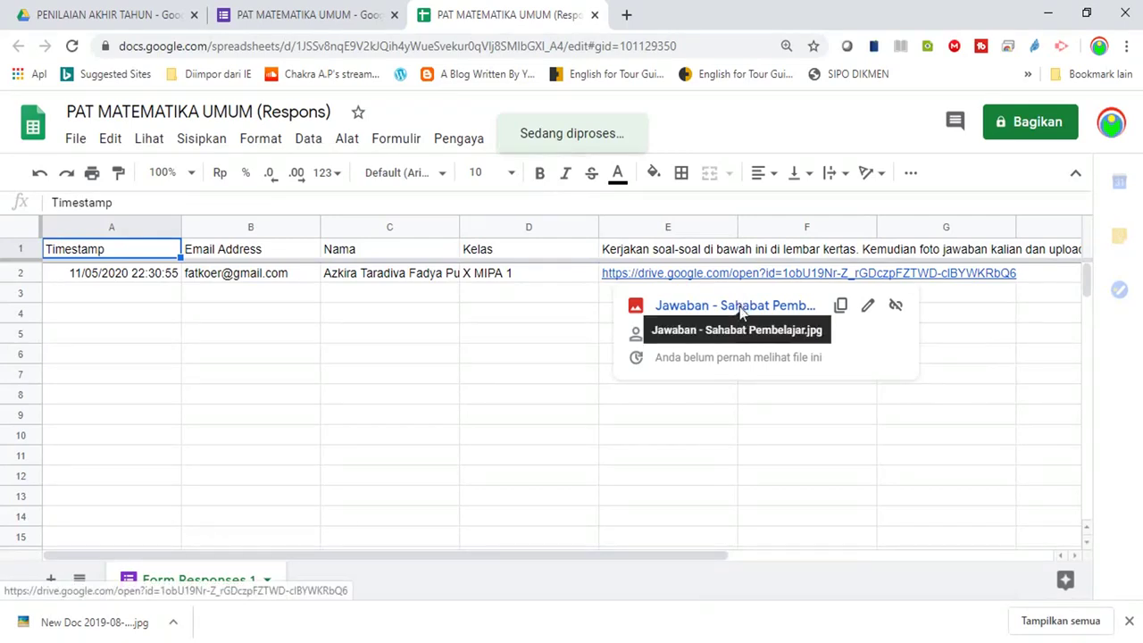
left_click(740, 308)
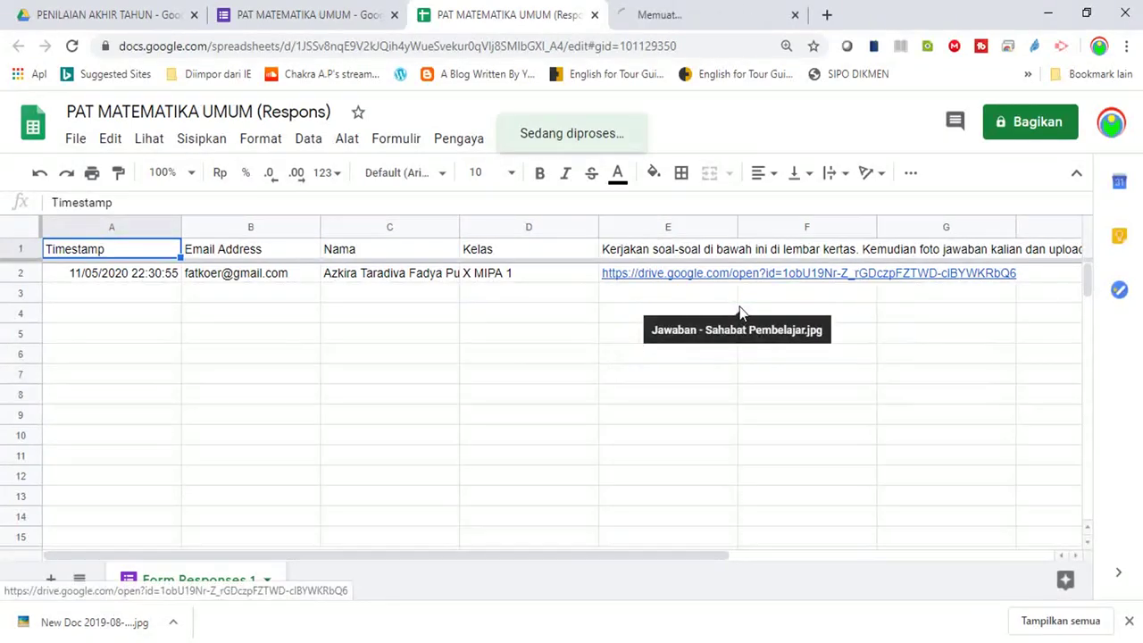
left_click(684, 17)
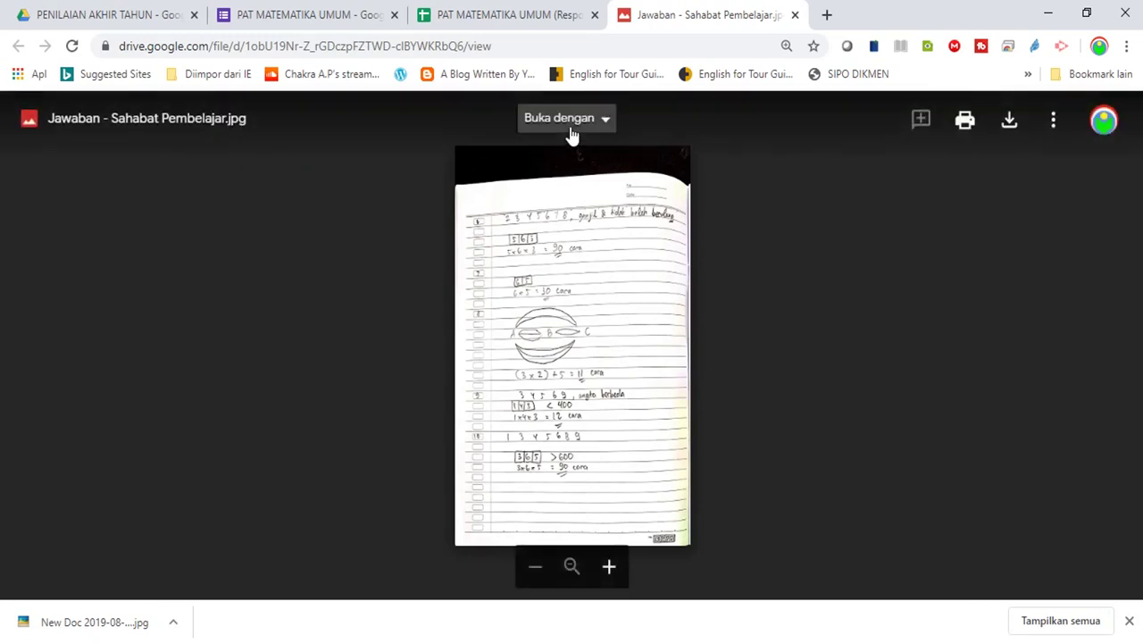
In Drive, open PAT MATEMATIKA UMUM (File responses) and its Kerjakan soal-soal subfolder of uploaded answers
left_click(114, 13)
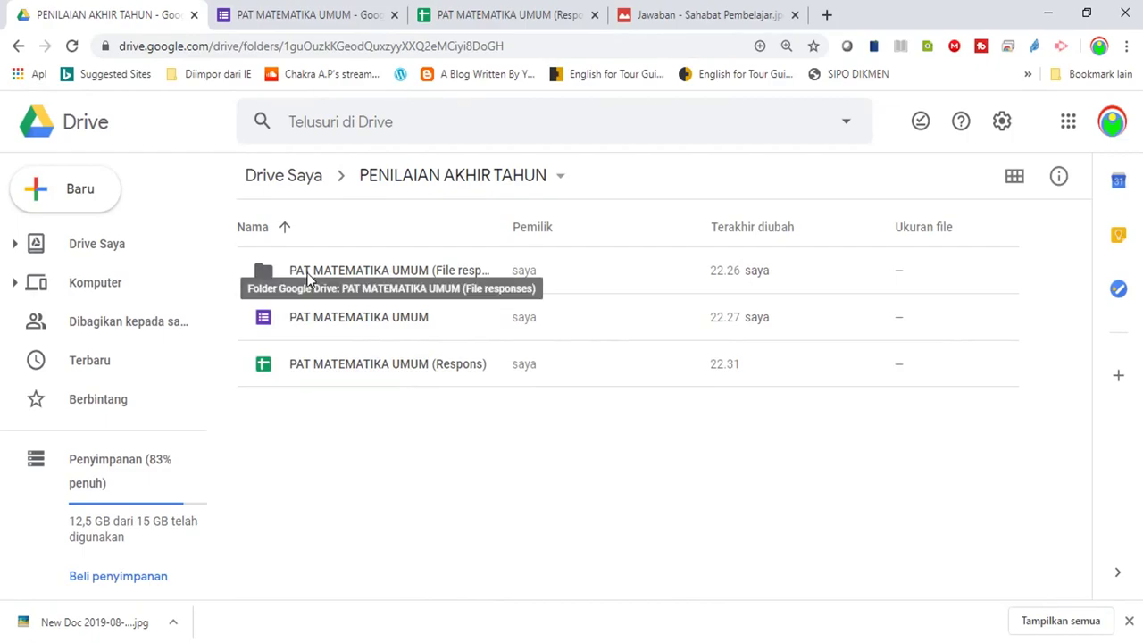
left_click(308, 280)
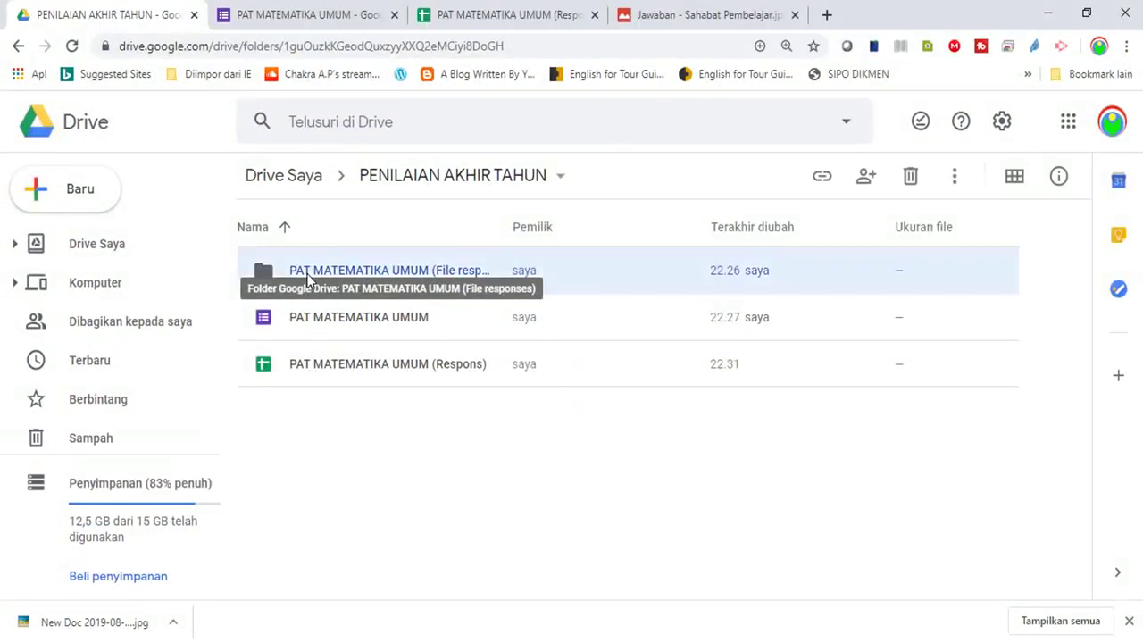
double_click(308, 277)
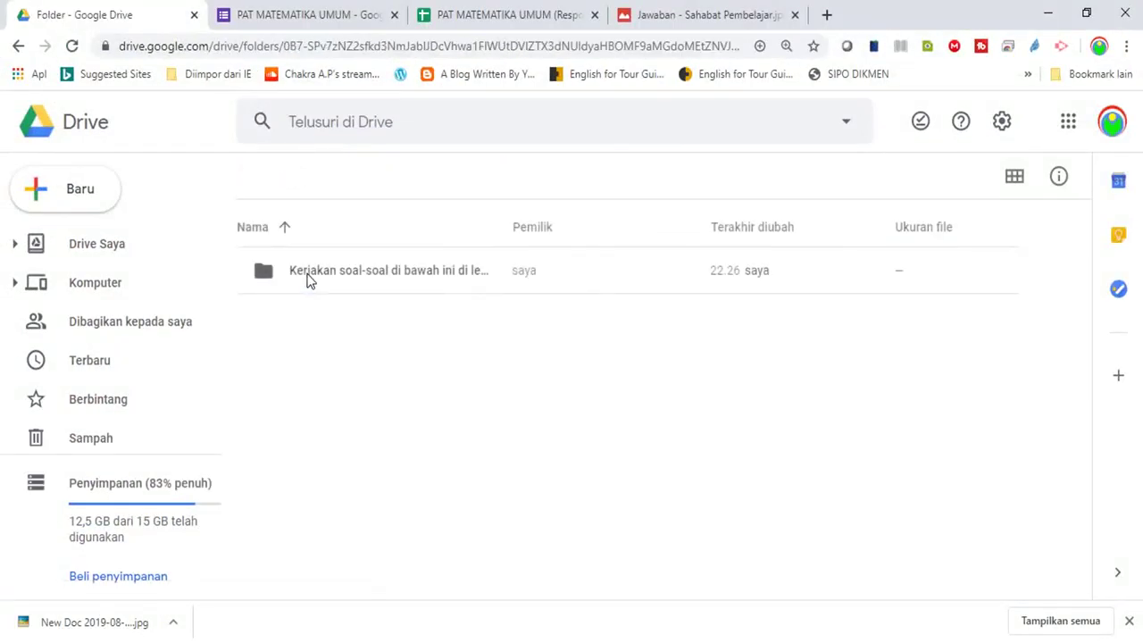
double_click(330, 280)
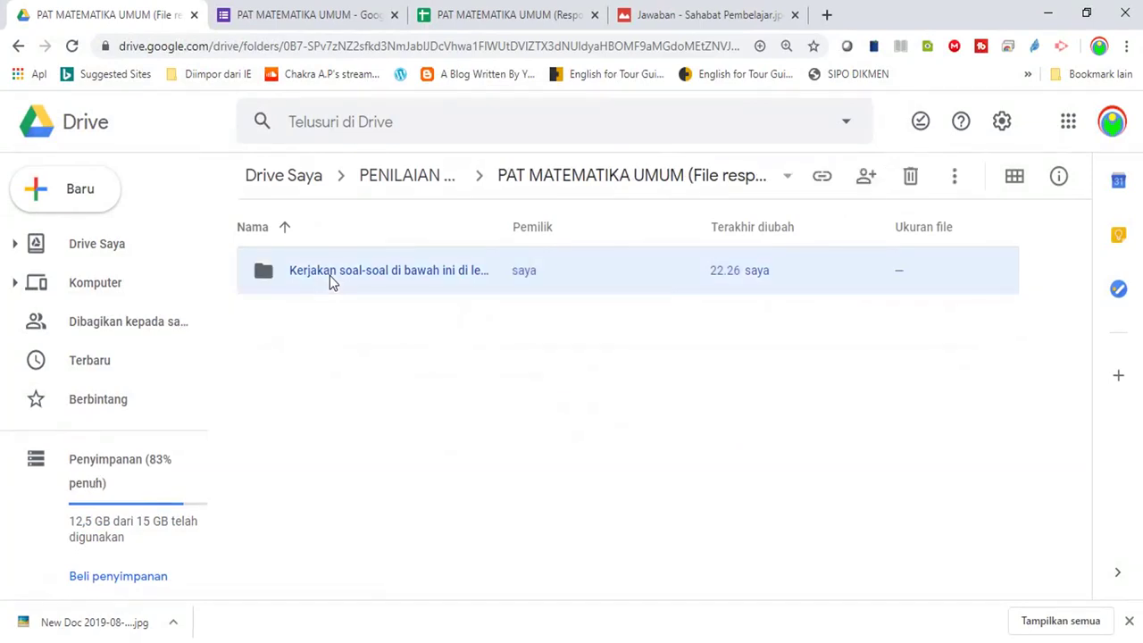